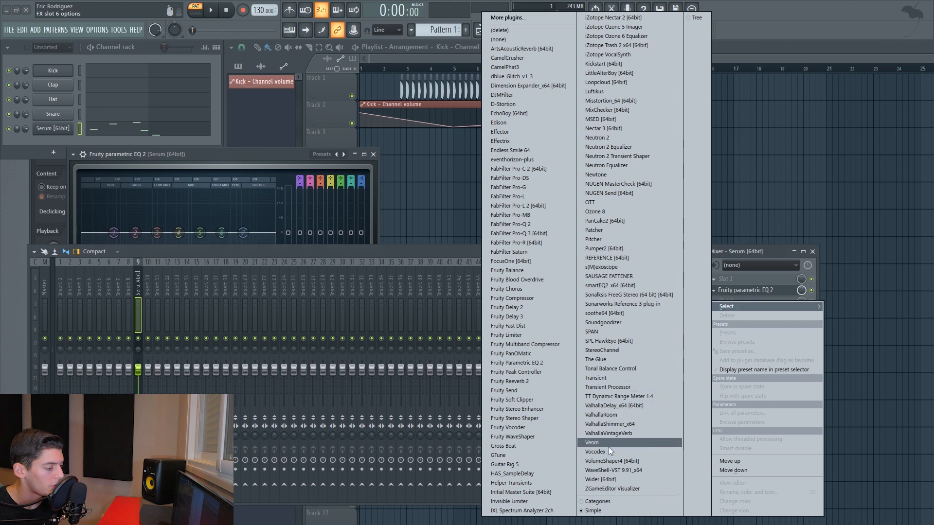
Load ValhallaVintageVerb in slot 6 and FabFilter Pro-L in slot 7 of the Serum mixer track
left_click(608, 433)
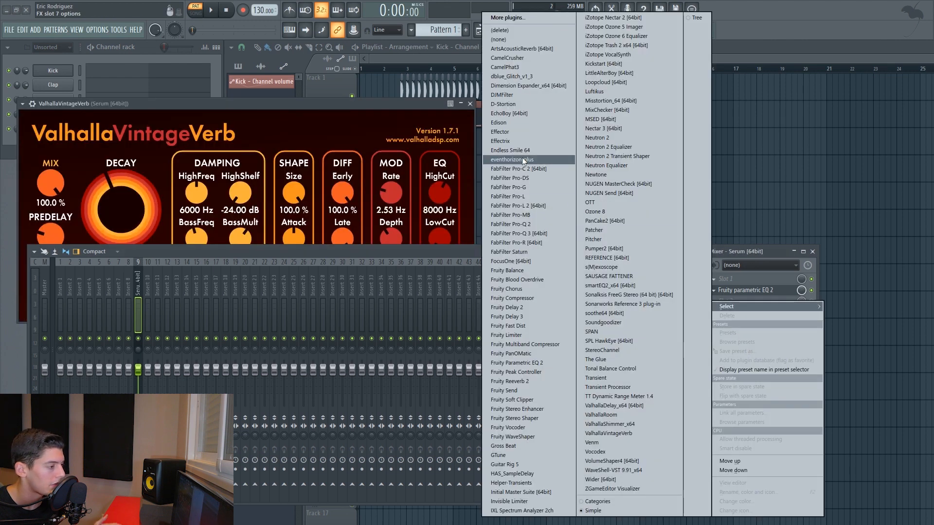
left_click(518, 196)
left_click(611, 163)
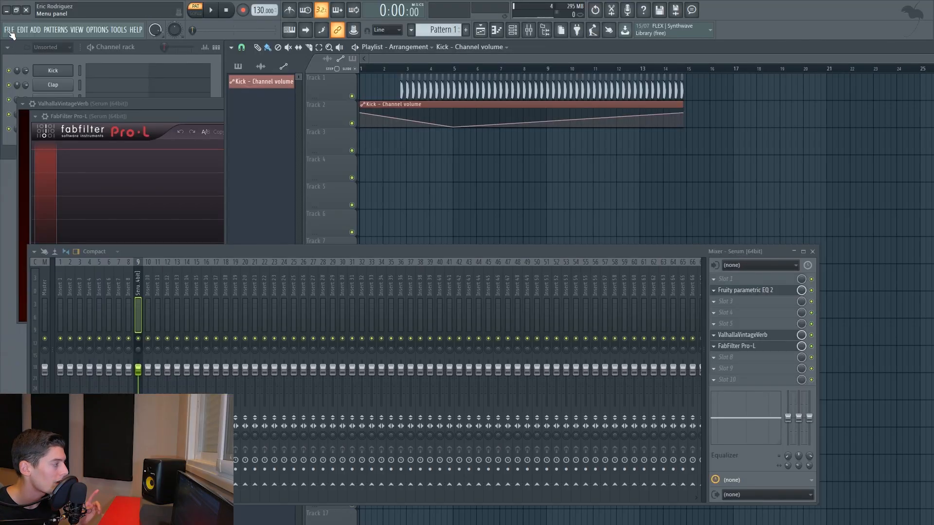
Start a project bones export and expand the Project bones folder under FL Studio > Projects in the destination tree
left_click(9, 31)
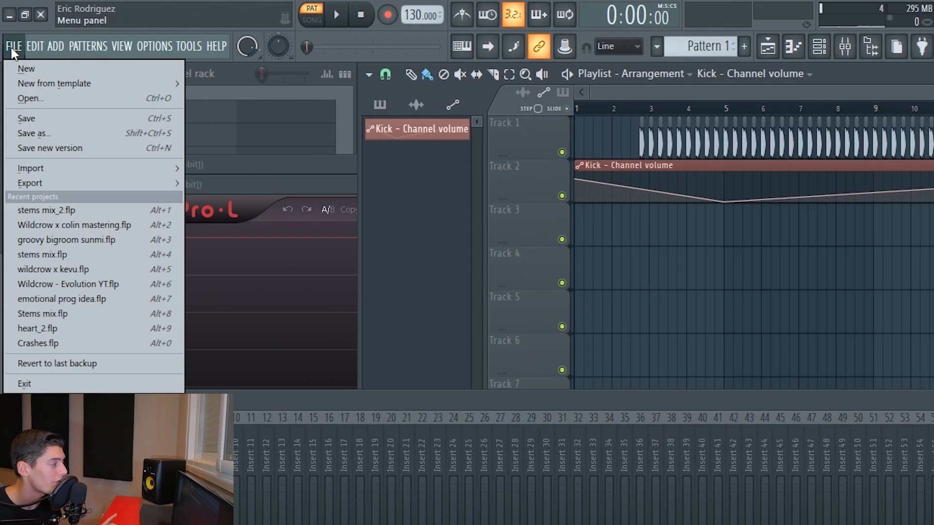
mouse_move(28, 182)
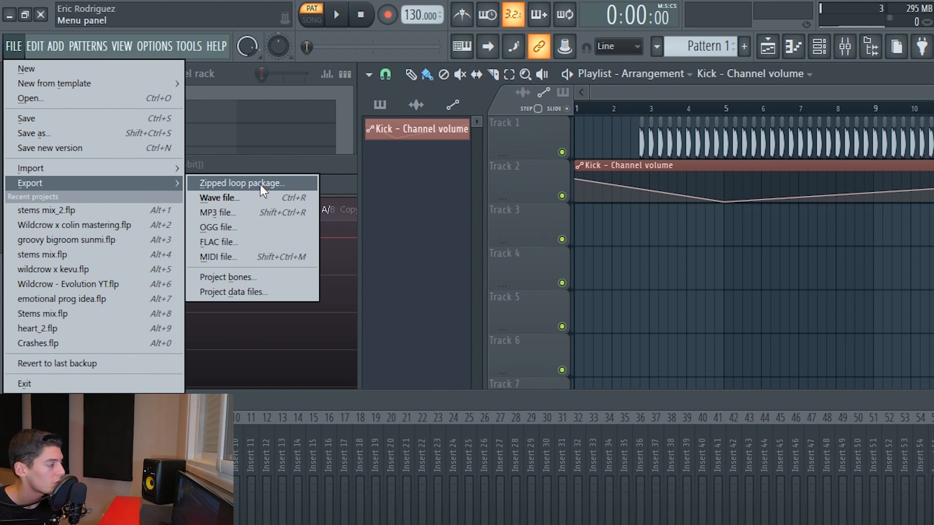
left_click(242, 277)
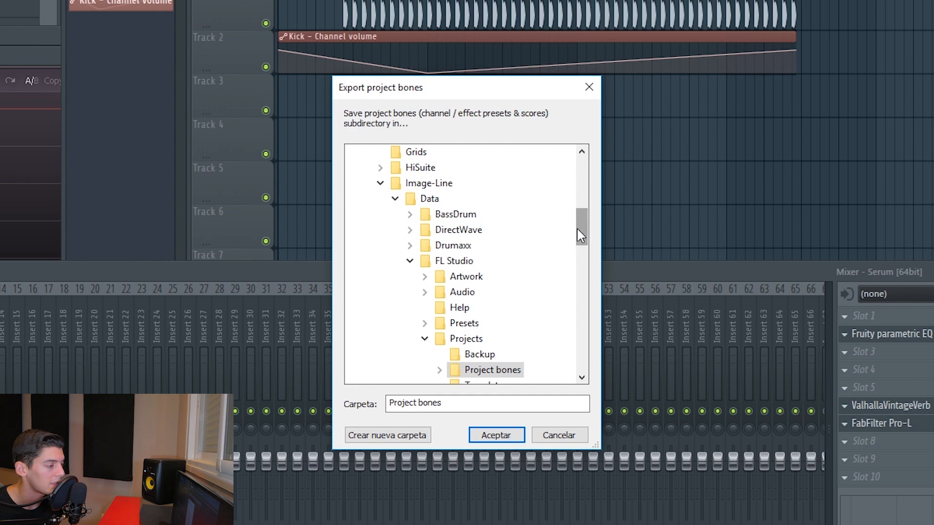
left_click_drag(587, 236, 584, 183)
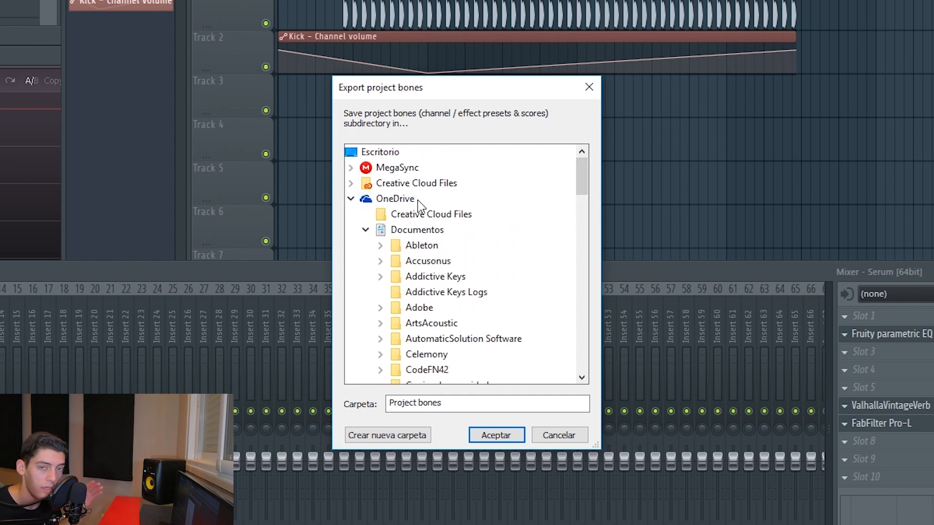
scroll(453, 226, "down", 9)
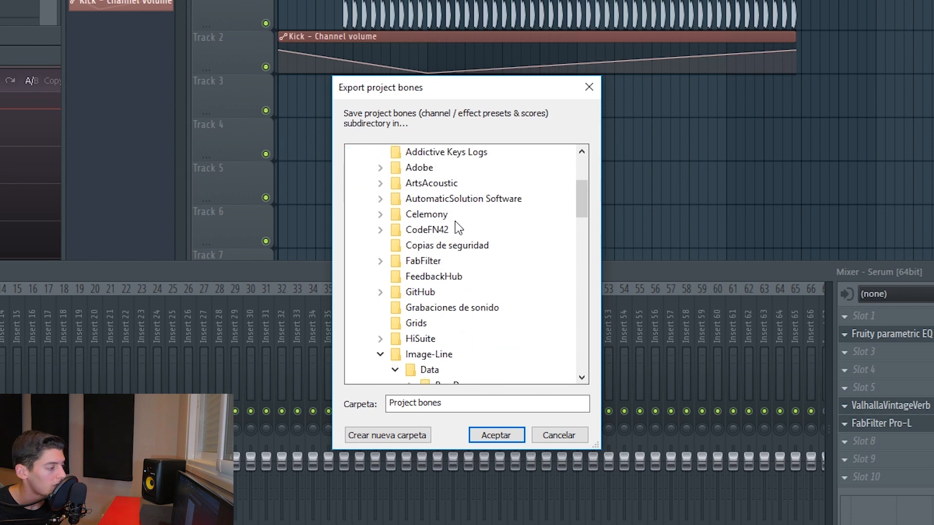
scroll(418, 173, "up", 2)
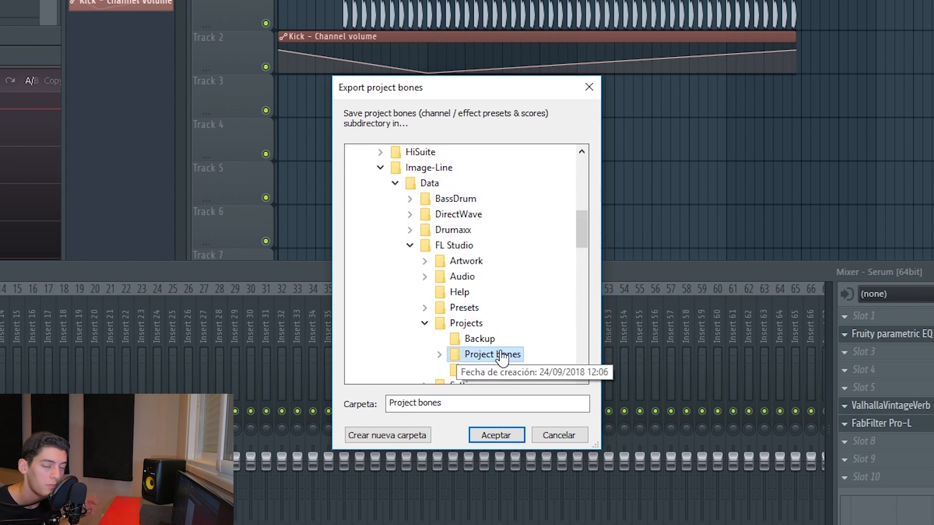
scroll(504, 272, "down", 1)
left_click(440, 309)
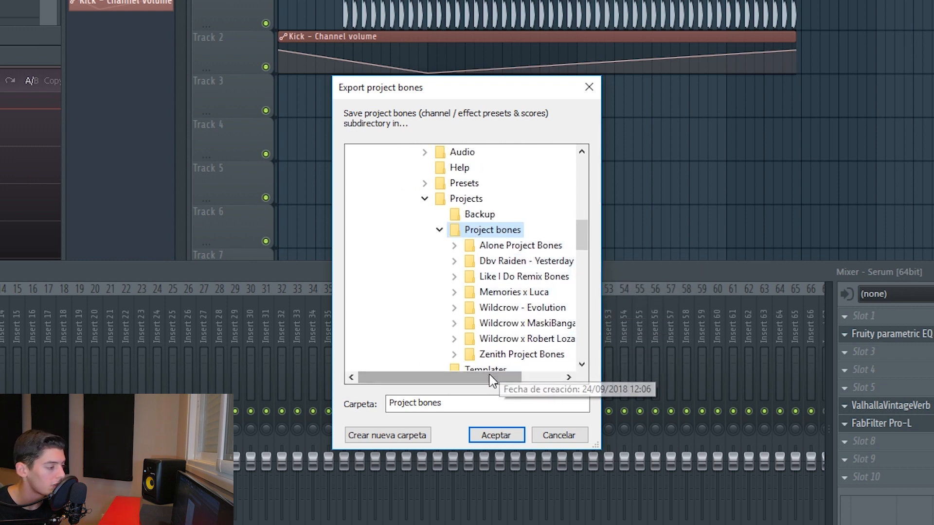
left_click_drag(492, 378, 528, 378)
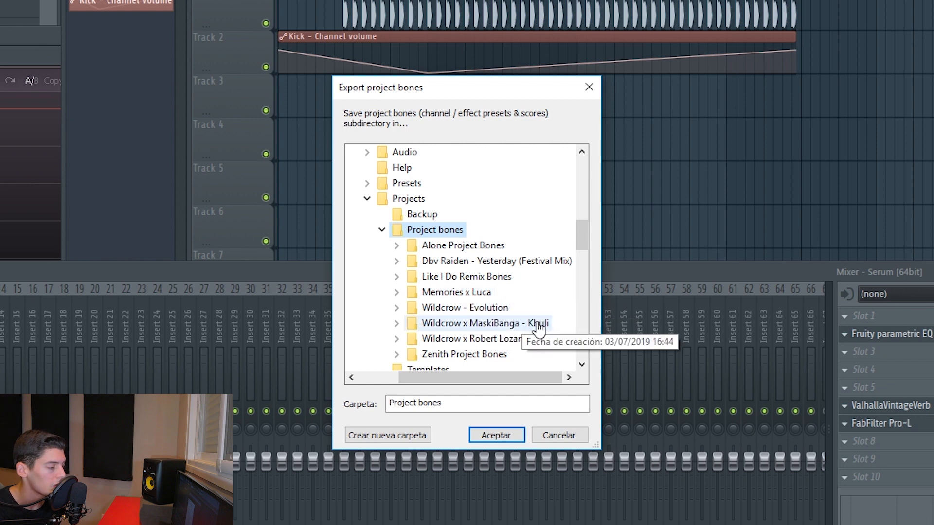
Create a folder named Test inside Project bones and export the project bones into it
left_click(382, 439)
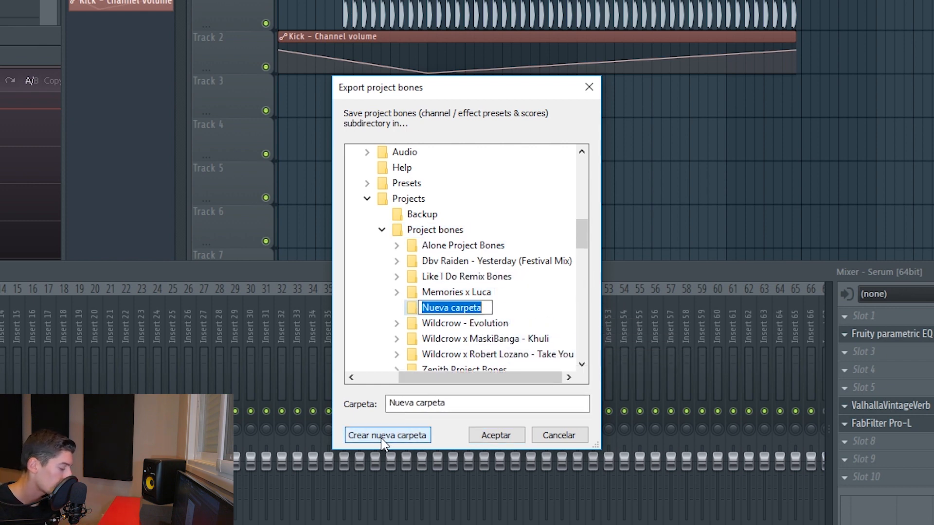
type("Test")
key("Return")
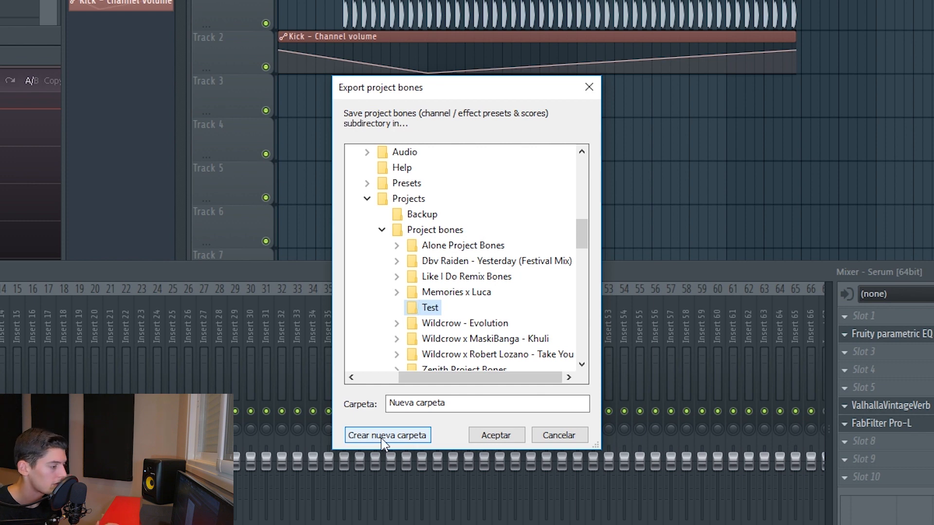
left_click(485, 429)
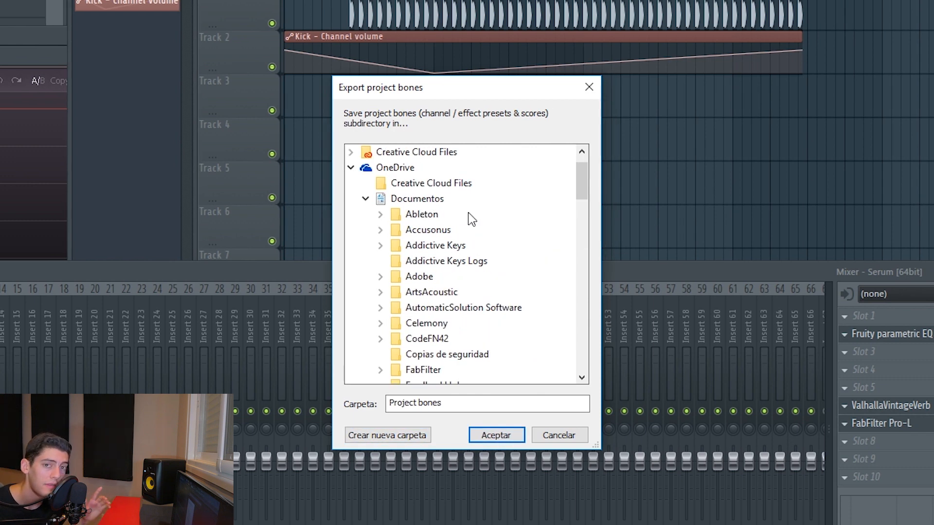
Browse the export destination tree on drive C: through Archivos de programa (x86) > Image-Line > FL Studio 12 > Data
left_click(352, 169)
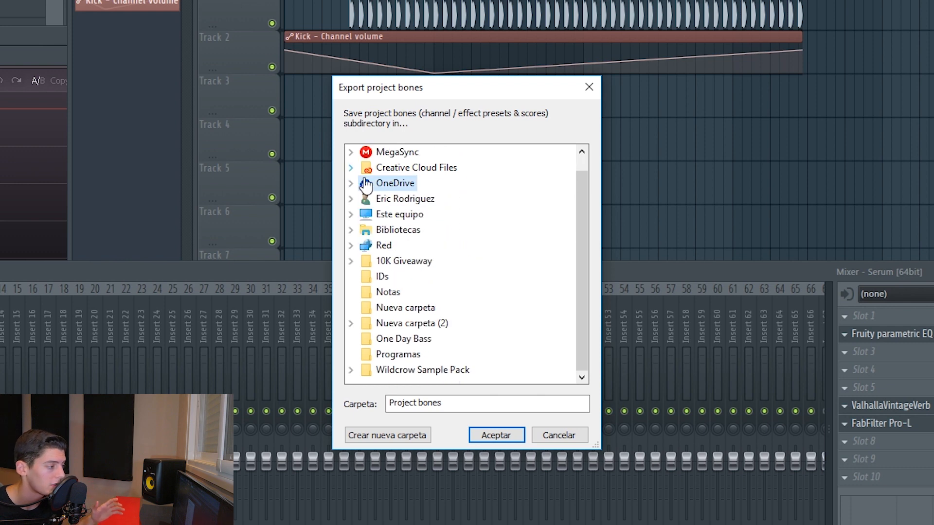
left_click(350, 215)
left_click(371, 324)
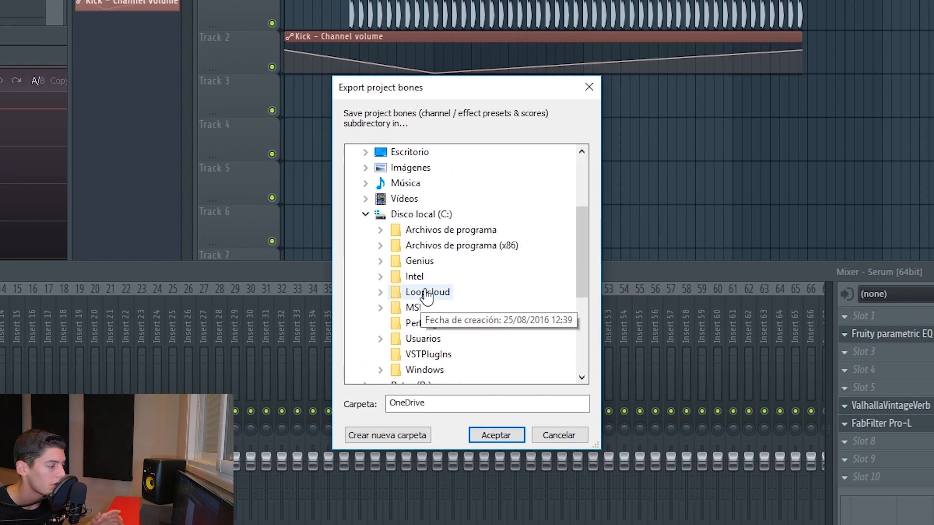
left_click(385, 245)
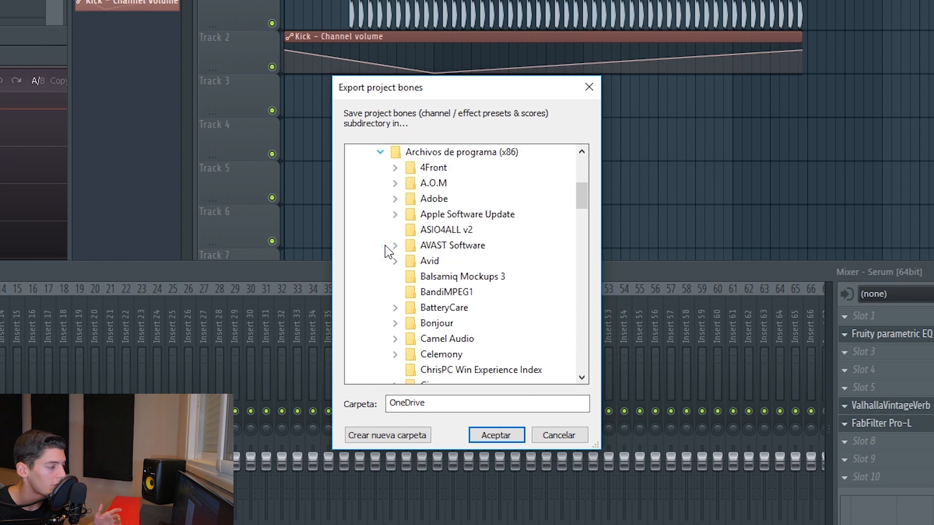
scroll(418, 319, "down", 5)
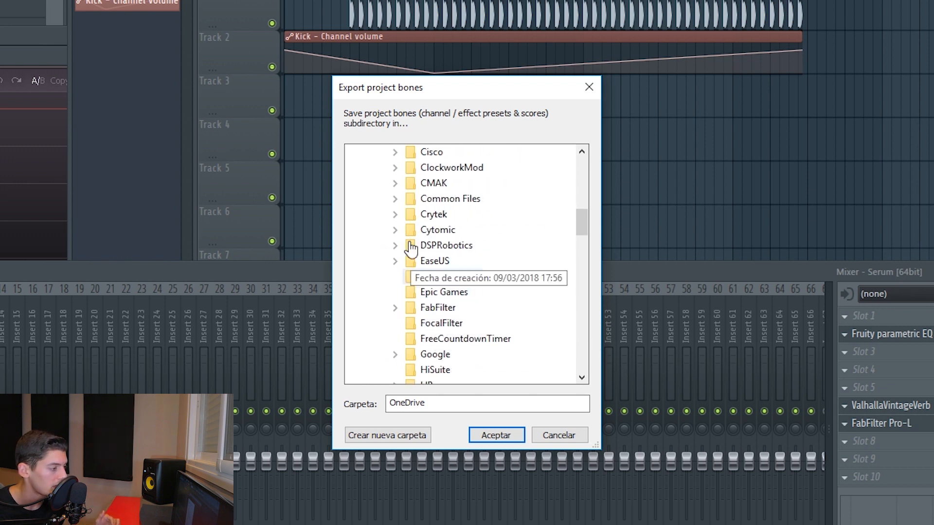
scroll(406, 292, "down", 2)
left_click(395, 339)
left_click(410, 324)
left_click(424, 323)
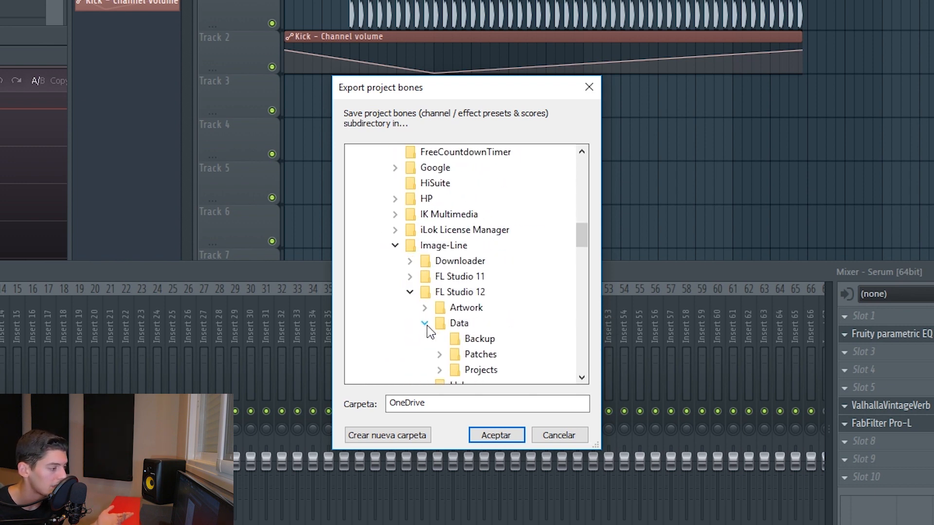
left_click(442, 307)
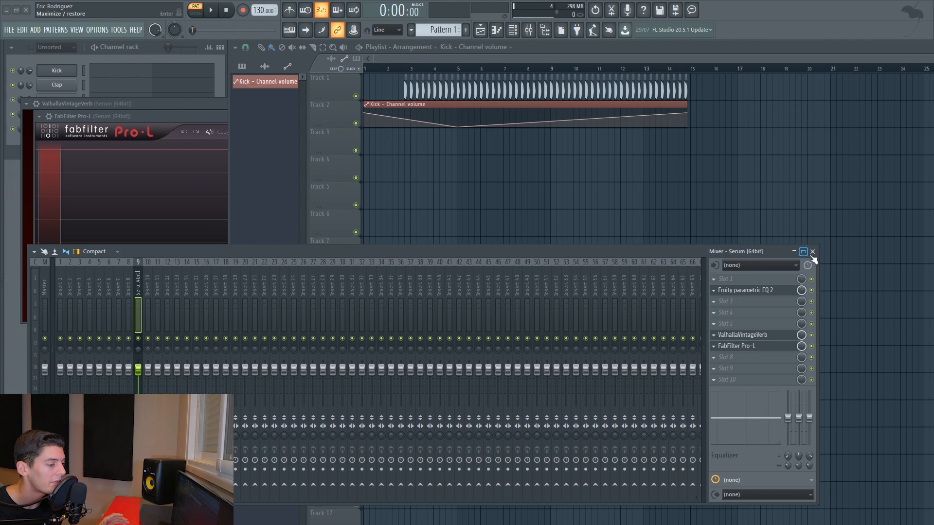
Close the mixer, reveal the browser and expand the untitled export inside Project bones > Test
left_click(812, 253)
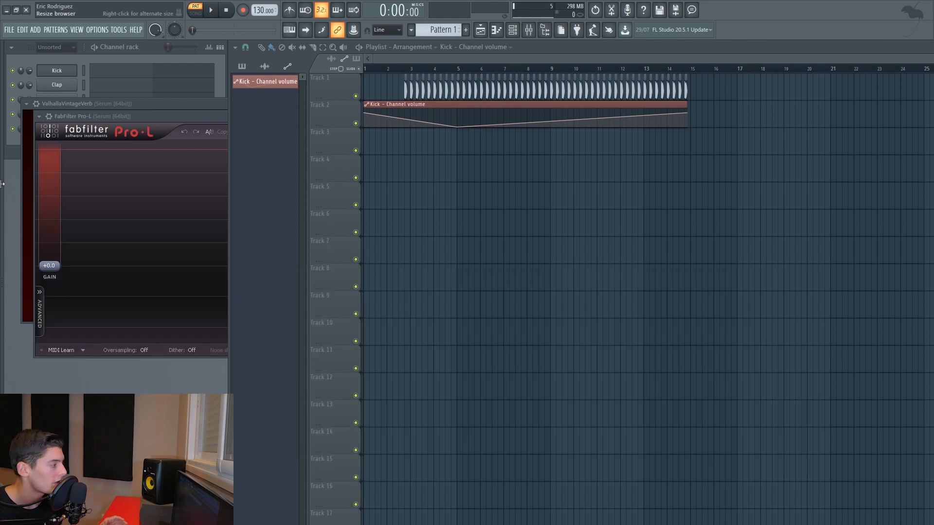
left_click_drag(3, 183, 173, 181)
scroll(29, 317, "down", 5)
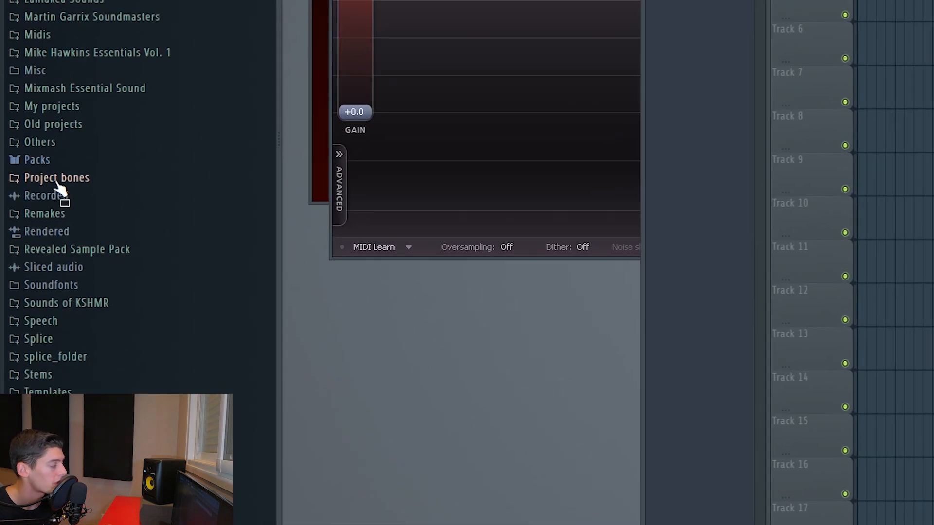
left_click(33, 298)
scroll(64, 316, "down", 3)
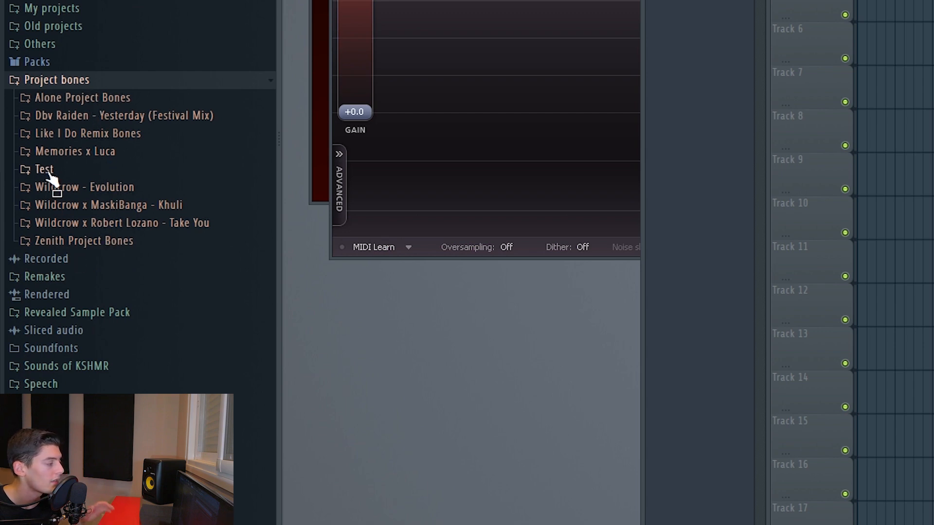
left_click(47, 172)
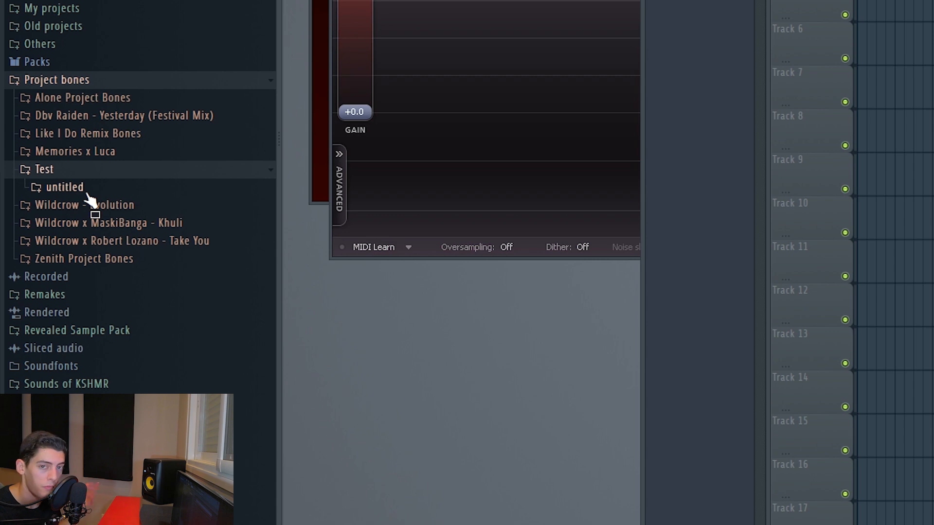
left_click(65, 187)
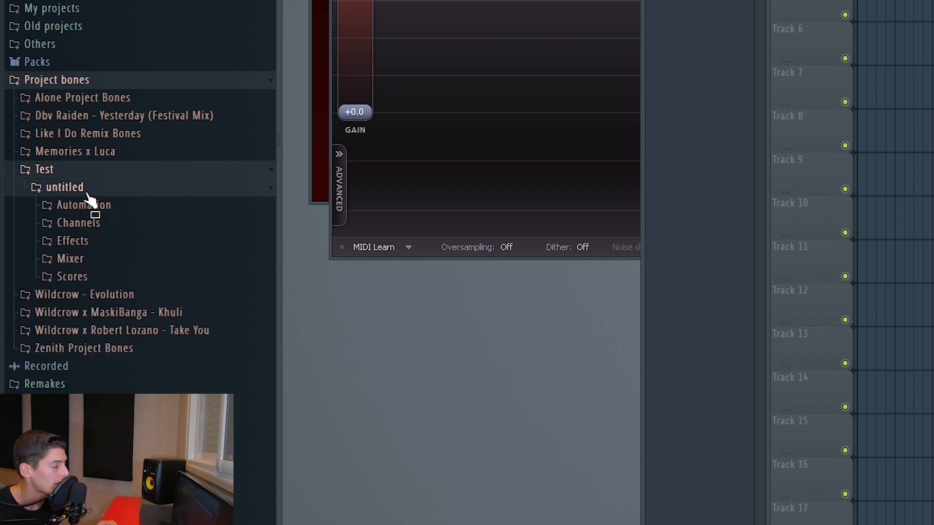
Start a new project without saving the changes to untitled.flp
left_click(9, 10)
left_click(22, 21)
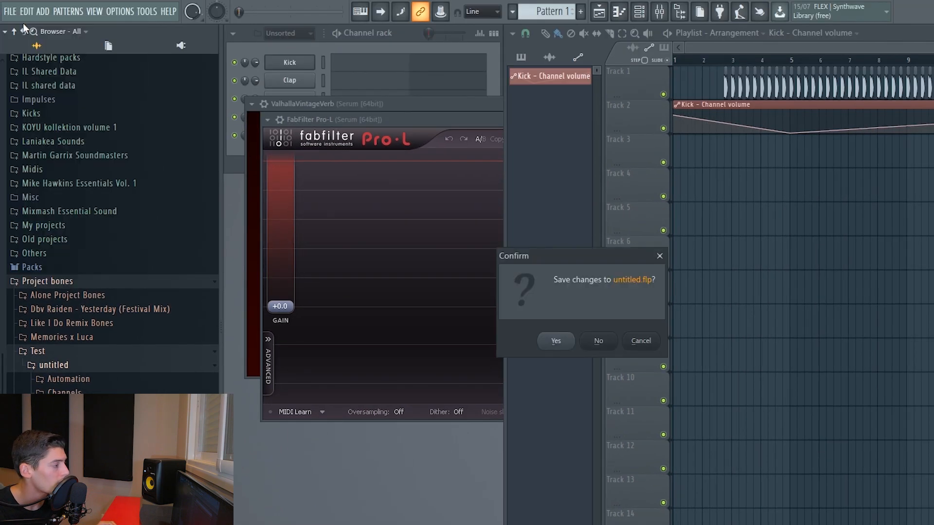
left_click(642, 340)
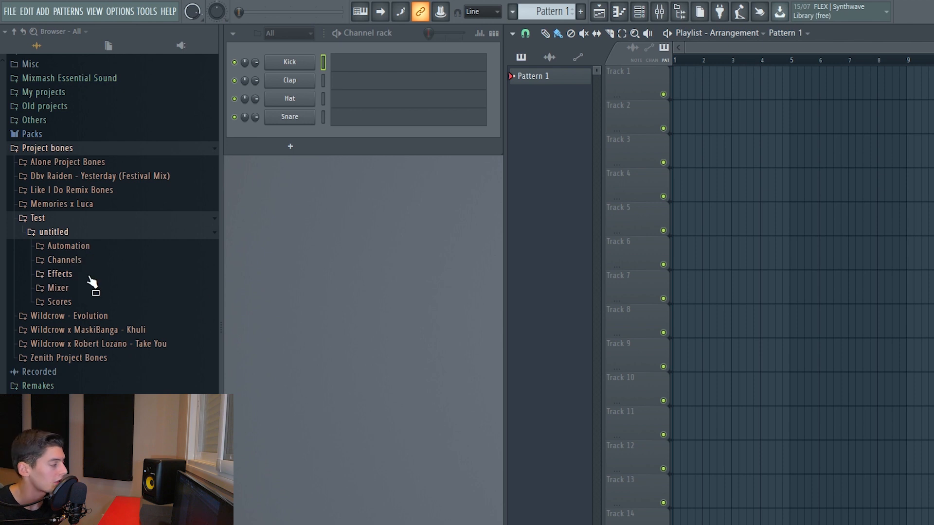
Check the Automation folders of the untitled and Wildcrow - Evolution project bones
left_click(82, 249)
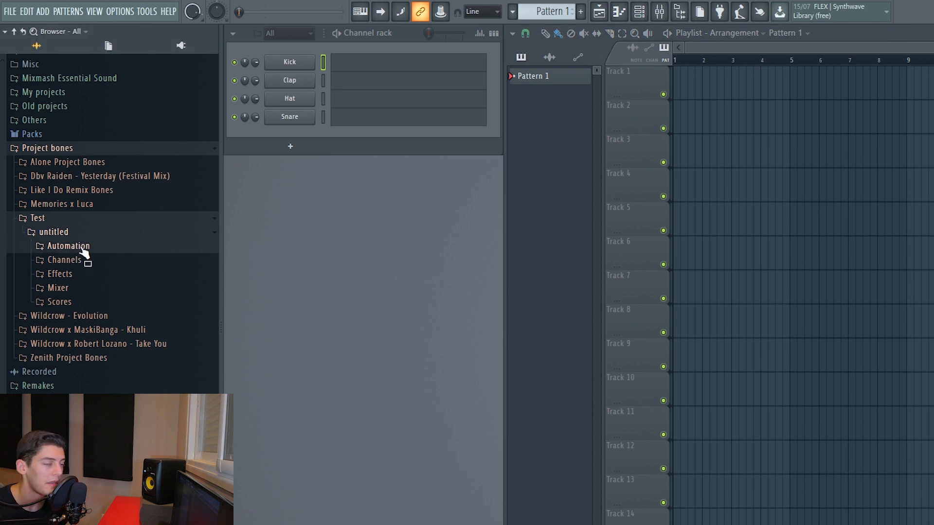
left_click(86, 316)
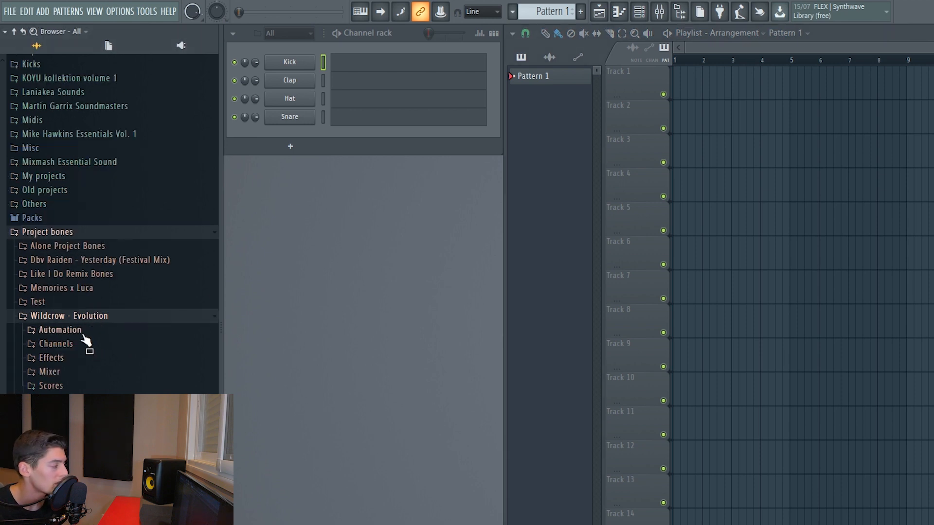
left_click(81, 332)
From the Test export's channels, place Kick Basic near the start of playlist Track 1 and the Kick - Channel volume automation on Track 2
left_click(56, 302)
scroll(117, 294, "down", 2)
left_click(75, 270)
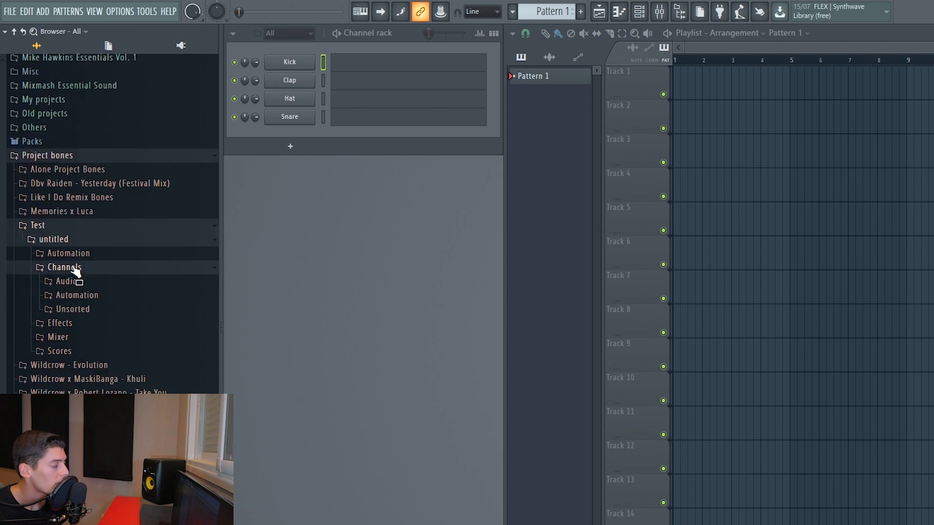
left_click(74, 284)
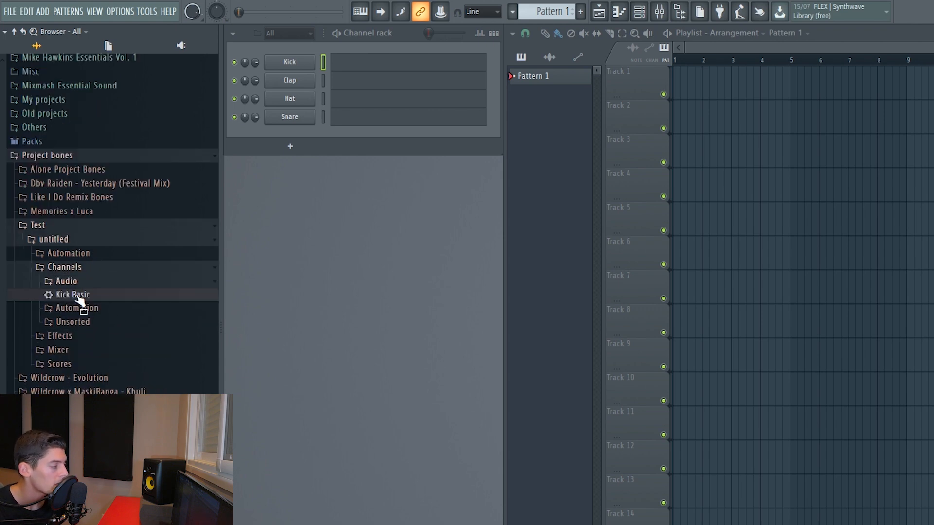
left_click_drag(71, 299, 693, 92)
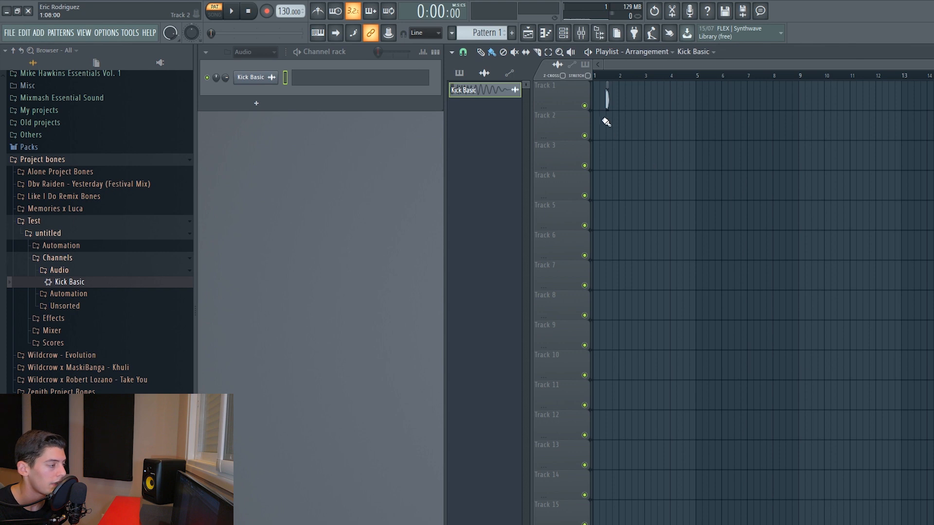
left_click(60, 294)
left_click_drag(68, 306, 623, 124)
Filter the channel rack to Unsorted, add the exported Serum [64bit] channel below Snare, and close its plugin window
left_click(65, 318)
left_click(245, 51)
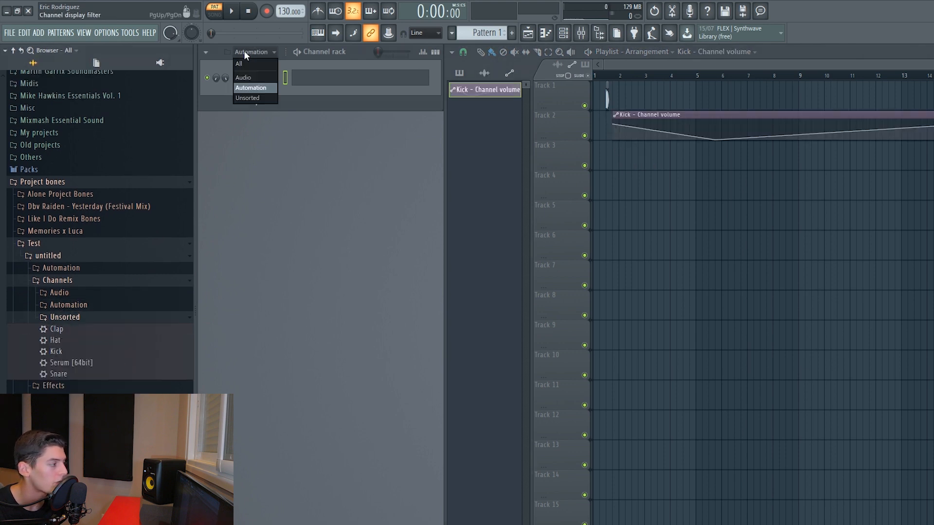
left_click(252, 89)
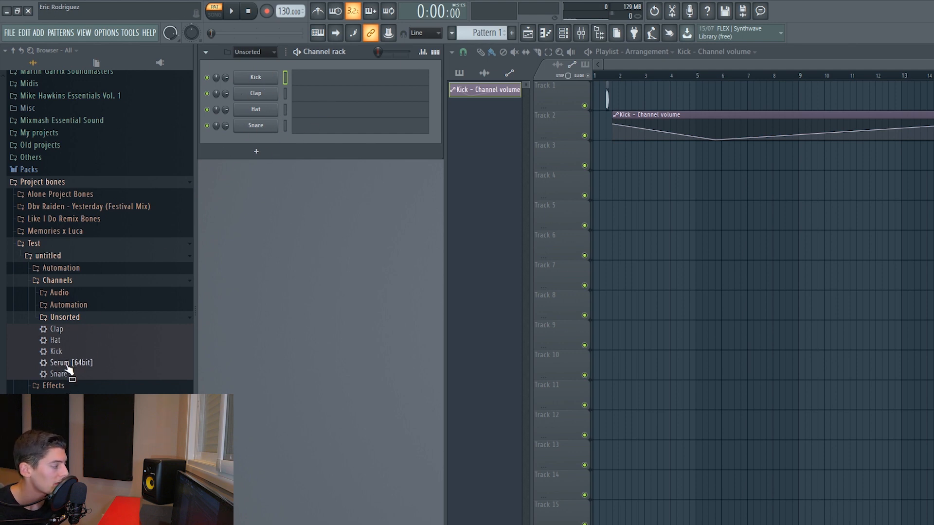
left_click_drag(68, 371, 253, 141)
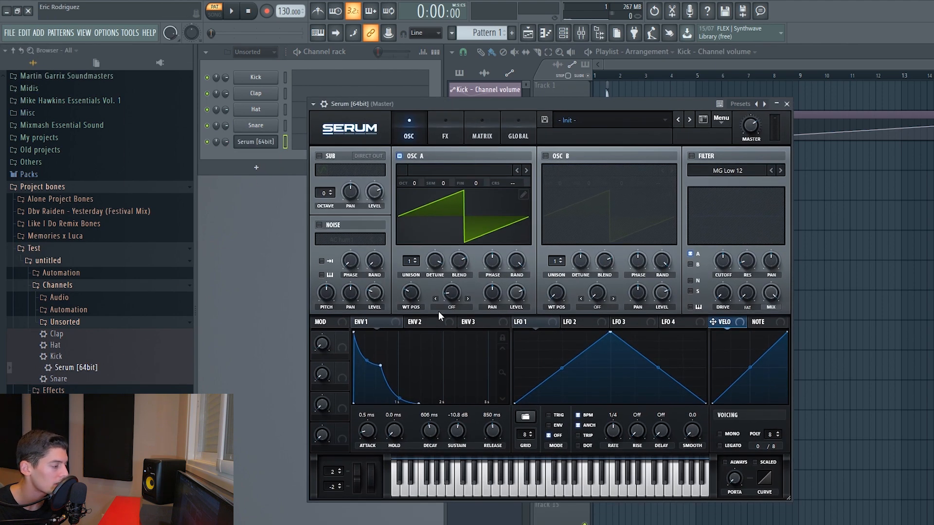
left_click(786, 104)
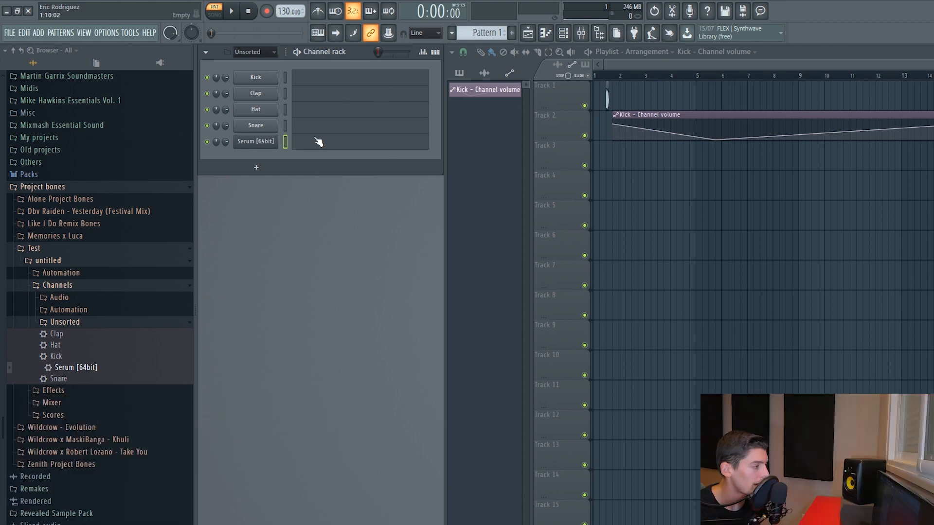
Load the exported Pattern 1 - Serum [64bit] score into the Serum [64bit] channel
left_click_drag(54, 419, 238, 255)
left_click_drag(261, 151, 260, 146)
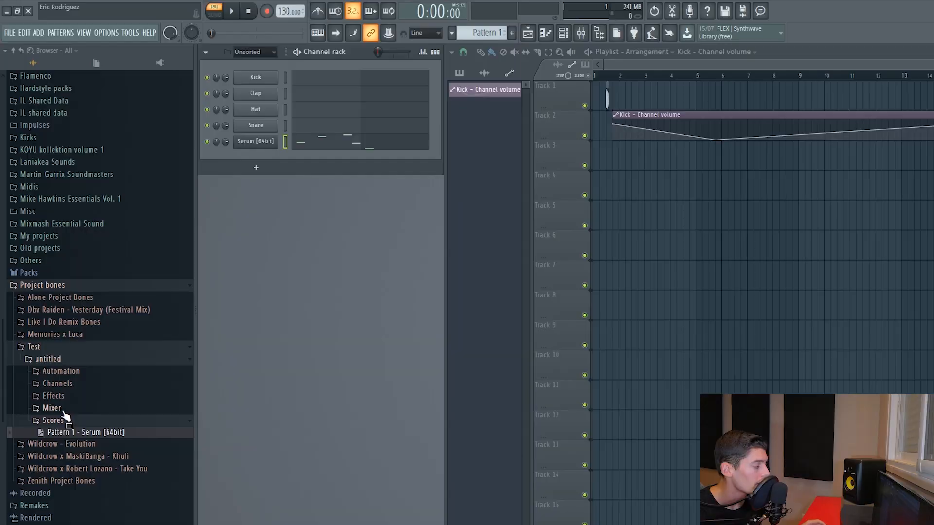
Load the exported Serum [64bit] mixer preset onto Insert 9 and inspect its Fruity parametric EQ 2
left_click(63, 411)
scroll(73, 292, "down", 10)
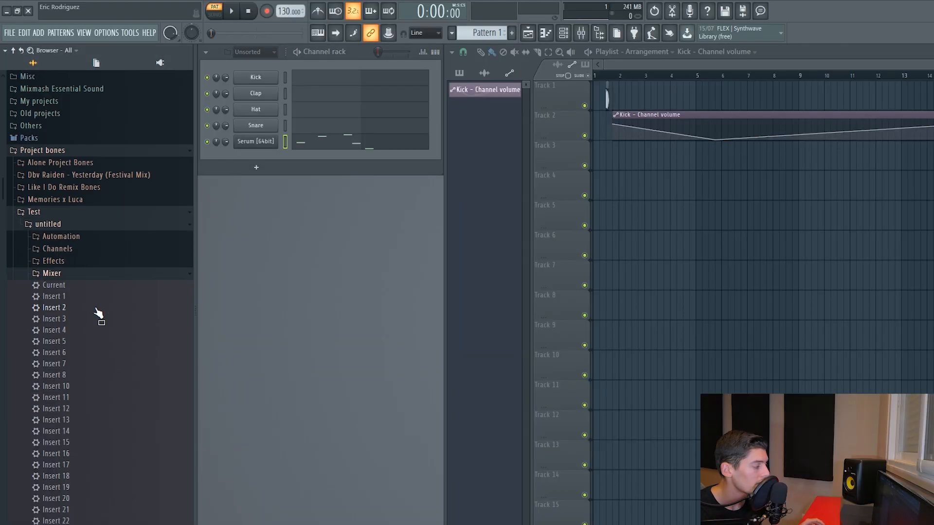
scroll(80, 331, "down", 3)
scroll(87, 397, "up", 7)
key("F9")
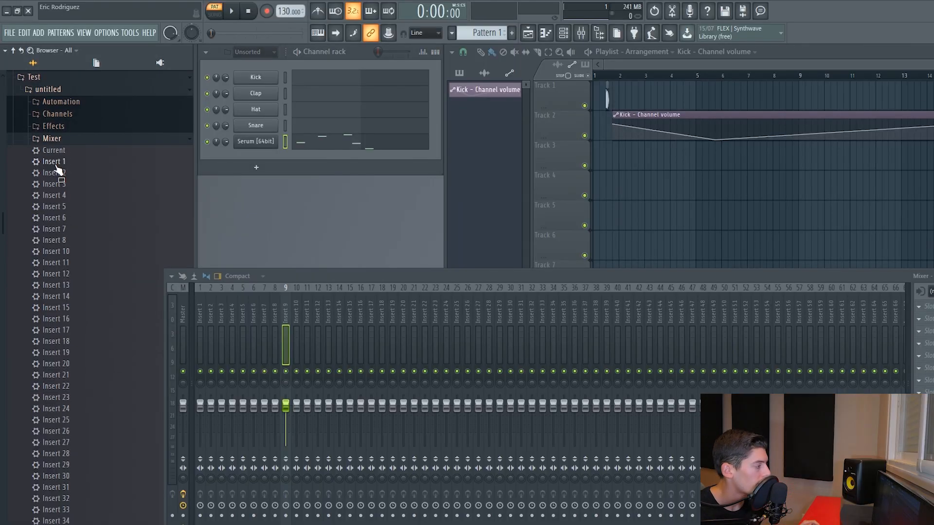
scroll(57, 170, "down", 13)
scroll(76, 317, "down", 12)
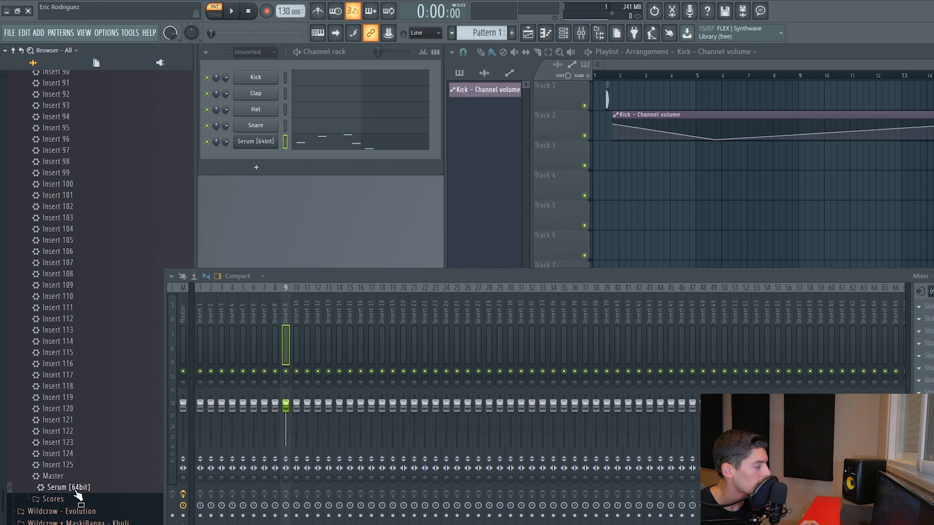
left_click_drag(769, 278, 635, 278)
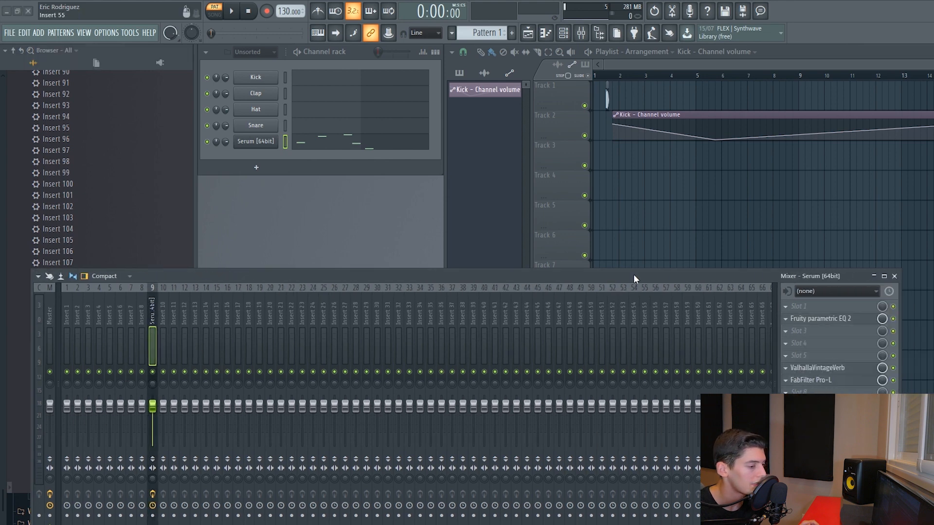
left_click(822, 319)
left_click(822, 319)
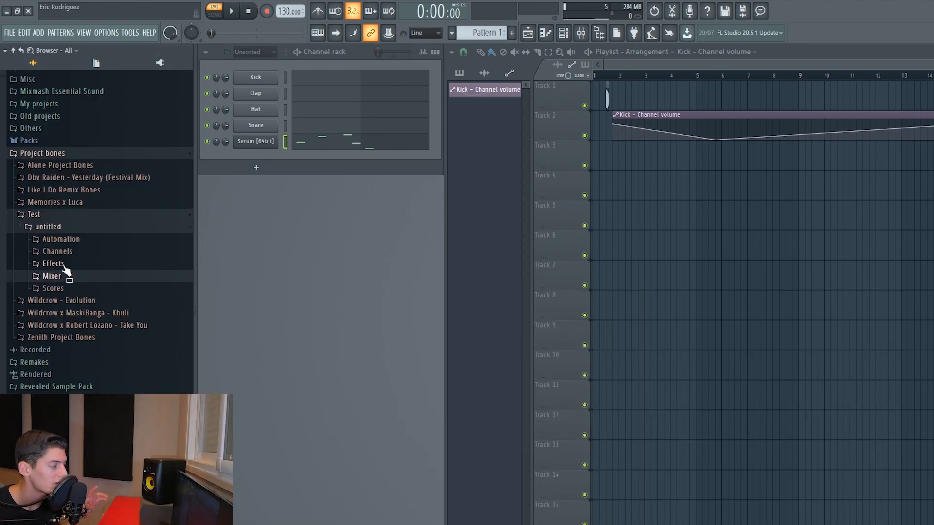
Review the exported presets in the Effects folder of the untitled project bones
left_click(65, 267)
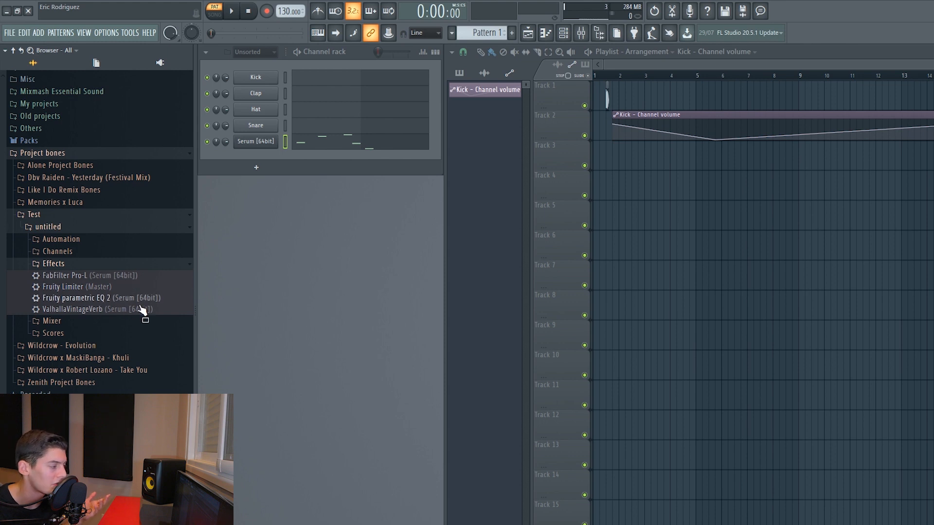
left_click(73, 321)
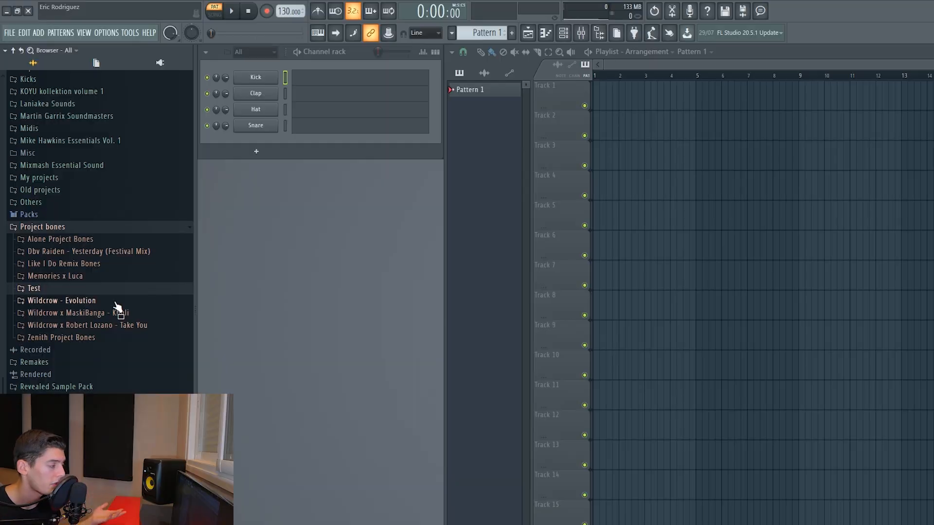
Place KSHMR_Ambiance_Drone_17_F from the Wildcrow - Evolution channels at the start of playlist Track 1 and set the tempo to 150 BPM
left_click(115, 301)
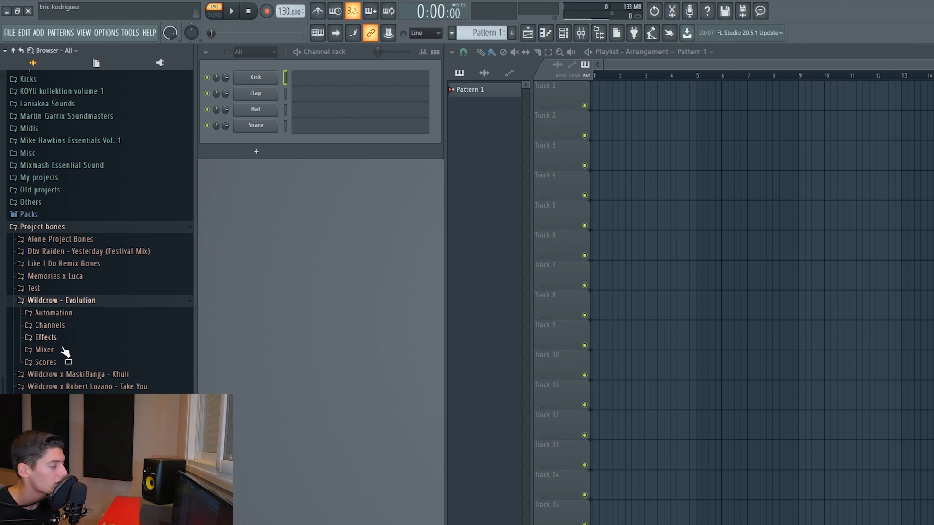
left_click(58, 329)
left_click(69, 338)
scroll(107, 340, "down", 15)
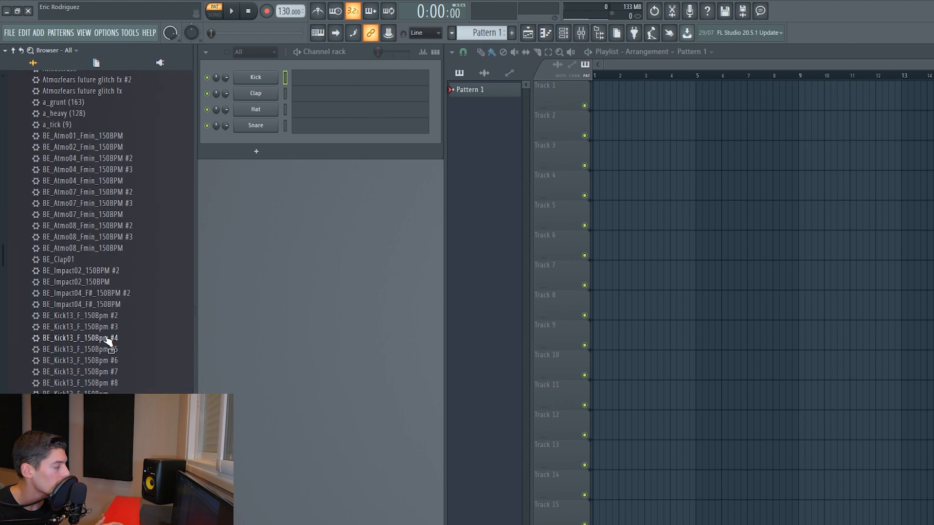
scroll(117, 360, "down", 10)
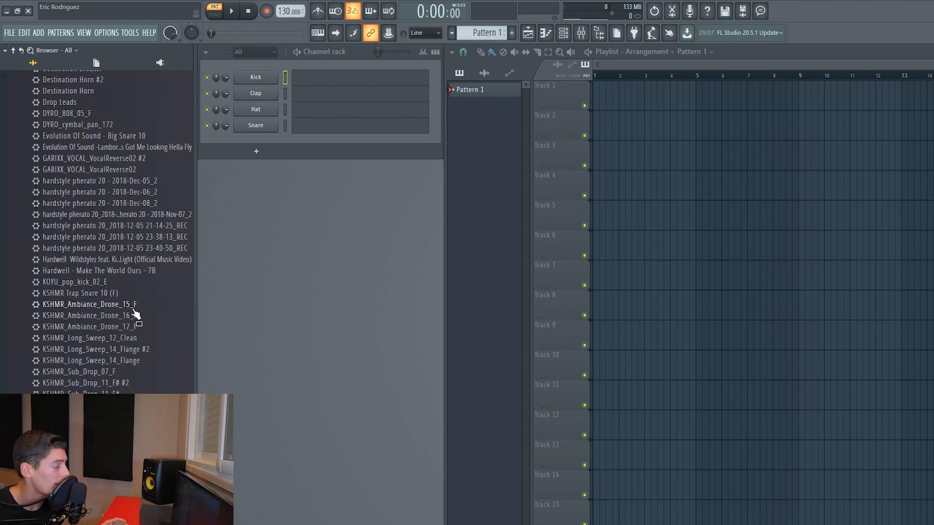
left_click_drag(86, 327, 594, 91)
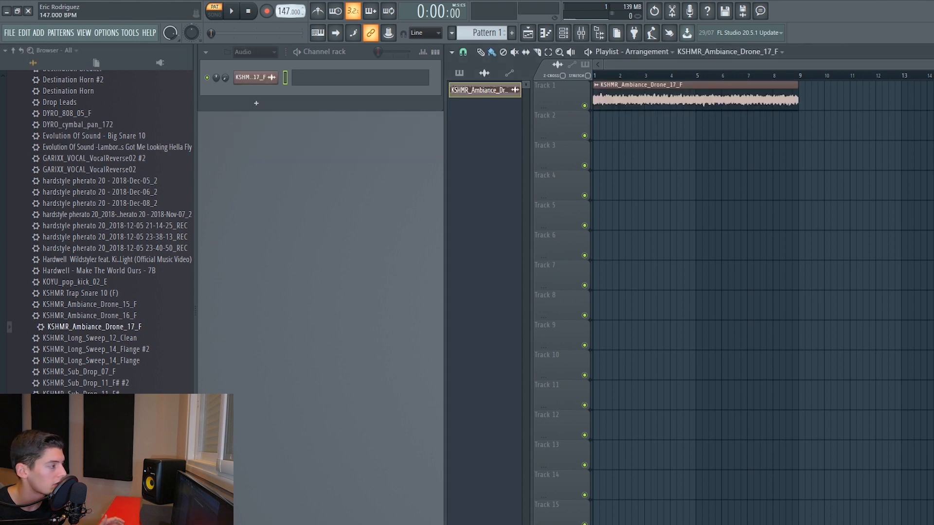
left_click(568, 318)
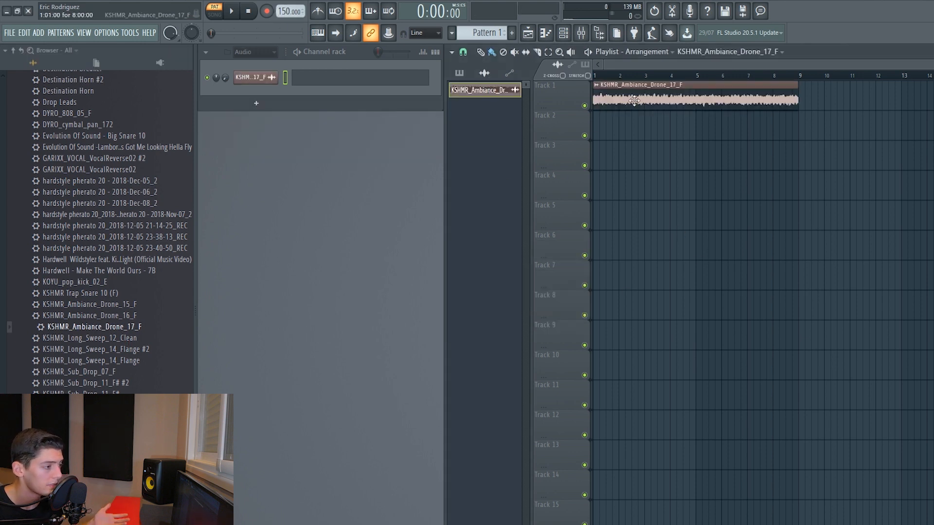
Open the ambiance drone clip's channel settings and route its channel to mixer Insert 25
double_click(672, 90)
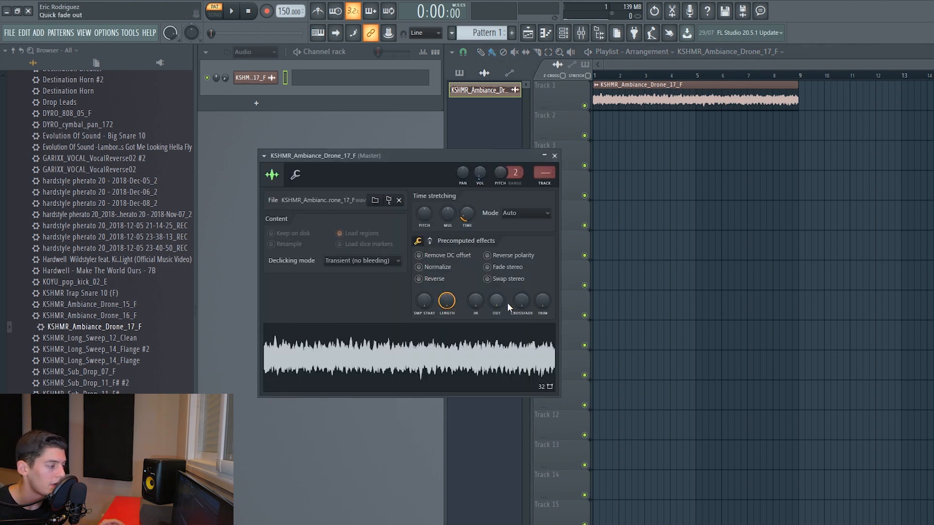
left_click_drag(496, 300, 497, 310)
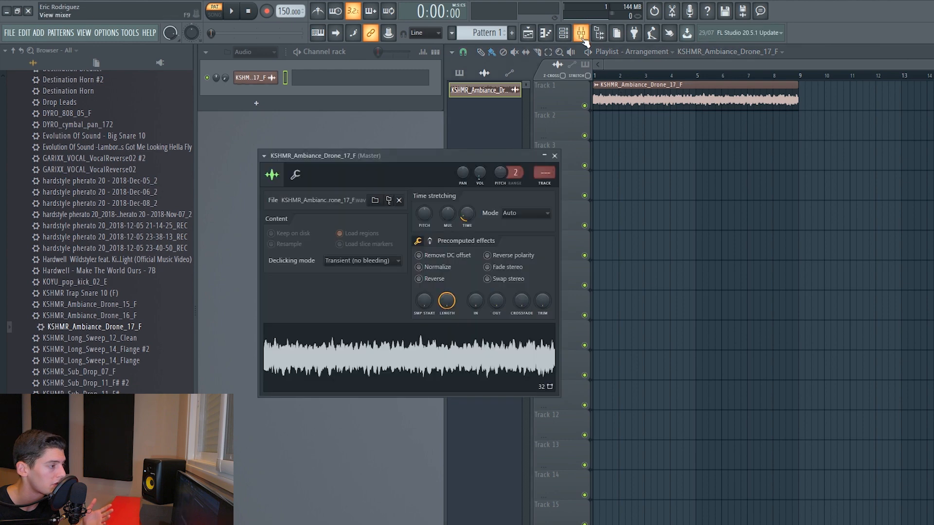
left_click(580, 33)
left_click(327, 301)
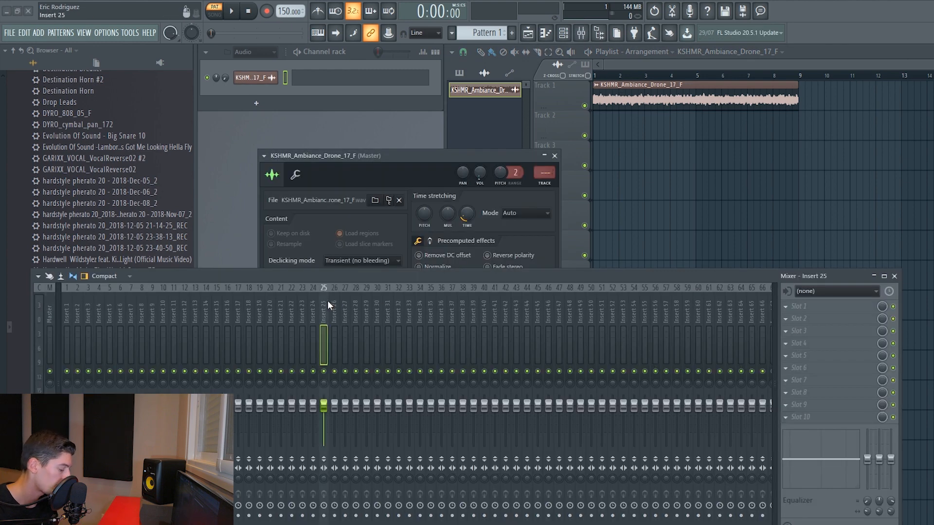
key("ctrl+l")
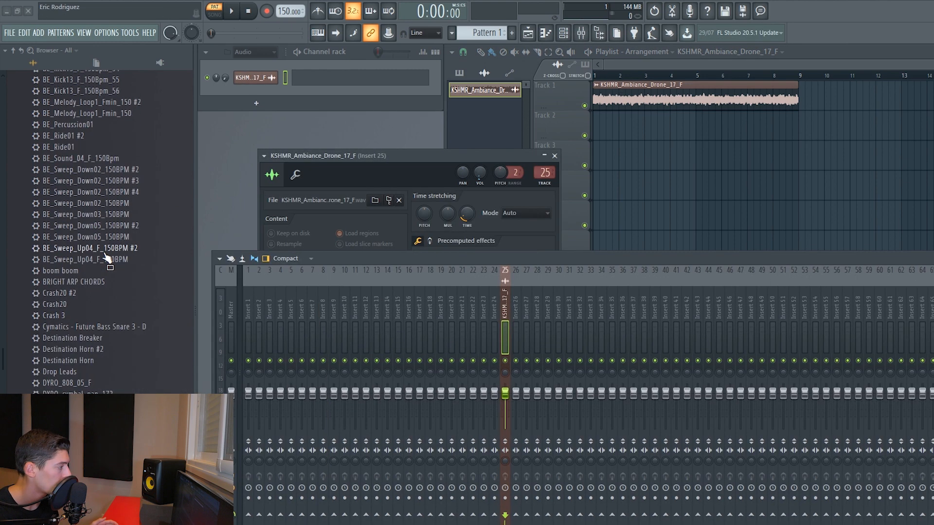
Load the Wildcrow - Evolution mixer preset KSHMR_Ambiance_Drone_17_F onto Insert 25 and inspect its ValhallaVintageVerb and Fruity parametric EQ 2
scroll(104, 257, "up", 15)
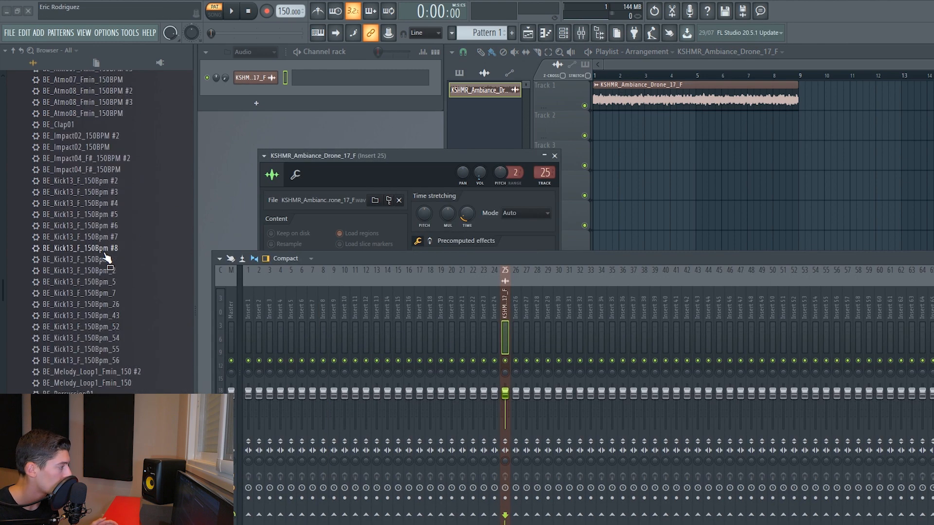
left_click(59, 270)
left_click(45, 320)
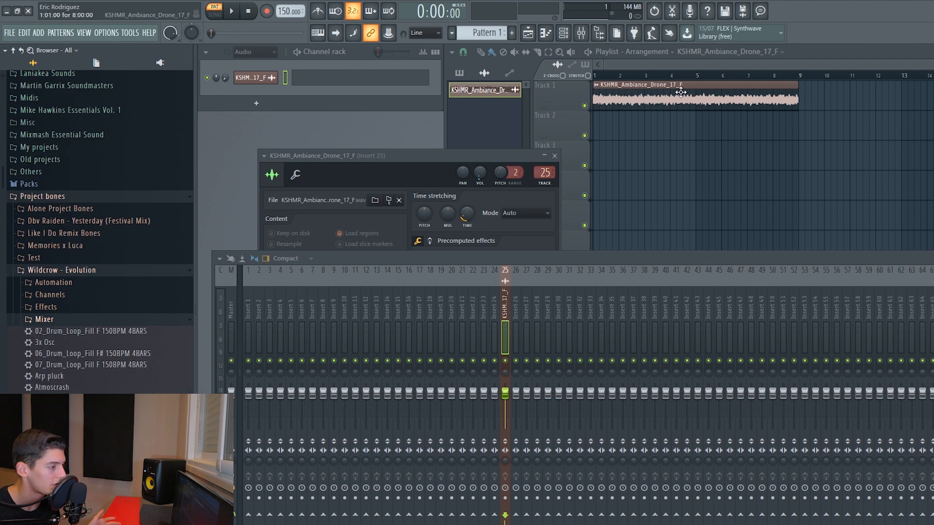
scroll(68, 209, "down", 20)
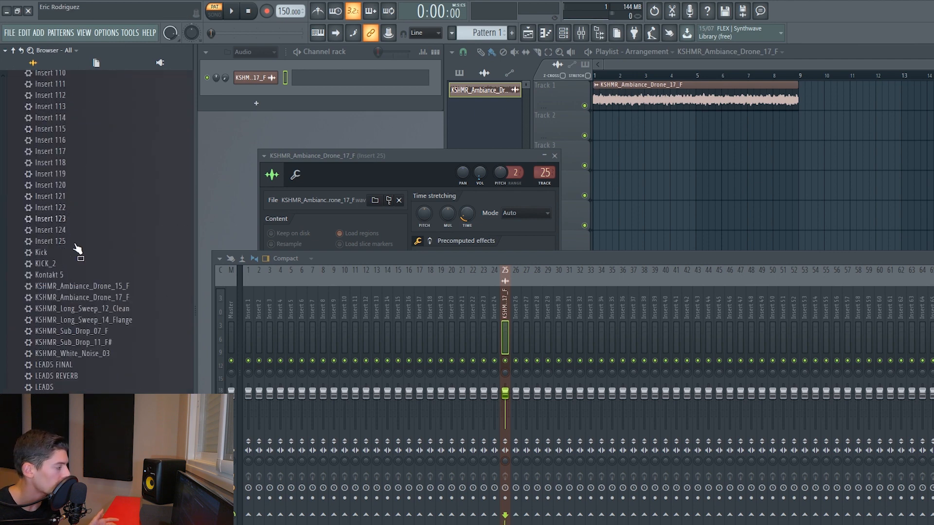
left_click_drag(48, 297, 156, 298)
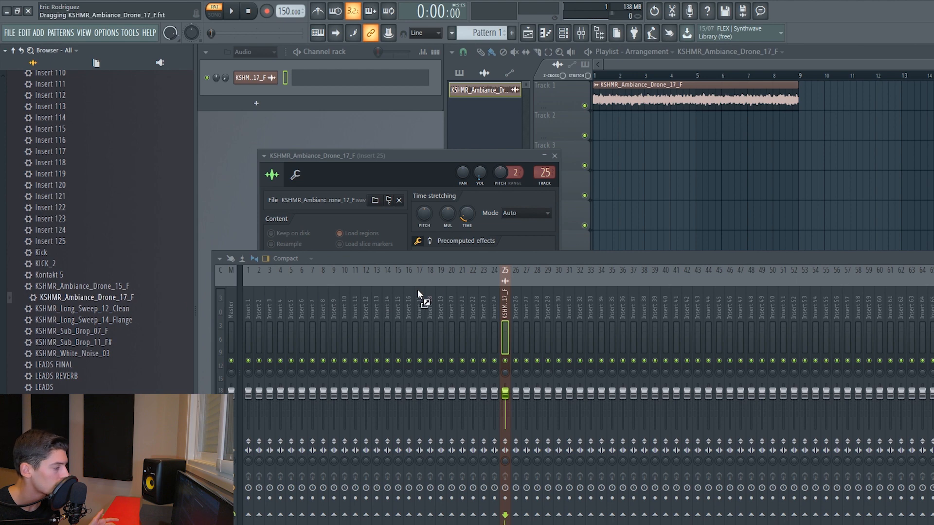
left_click_drag(417, 290, 506, 299)
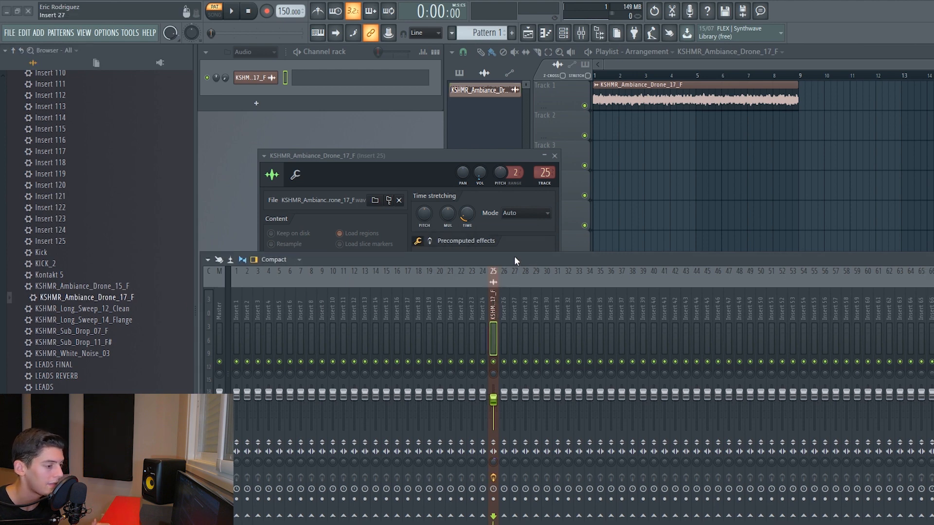
left_click(819, 292)
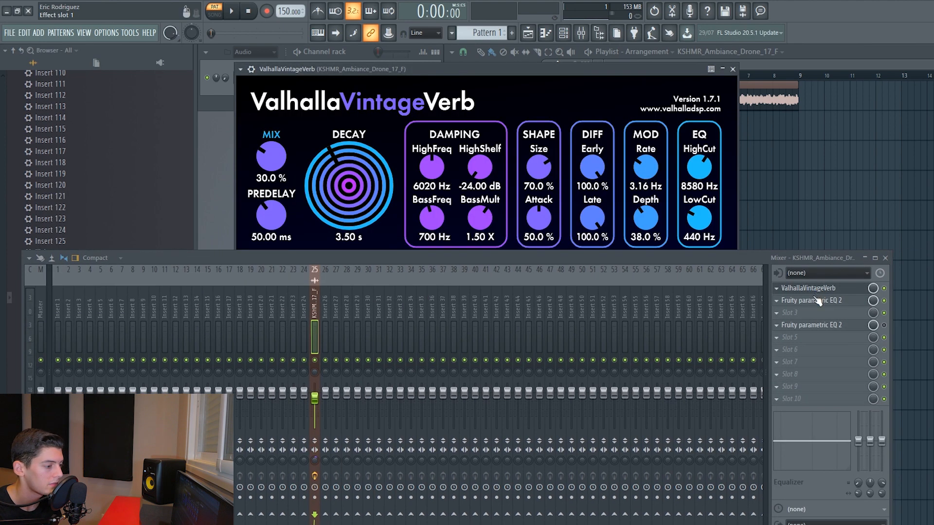
left_click(820, 301)
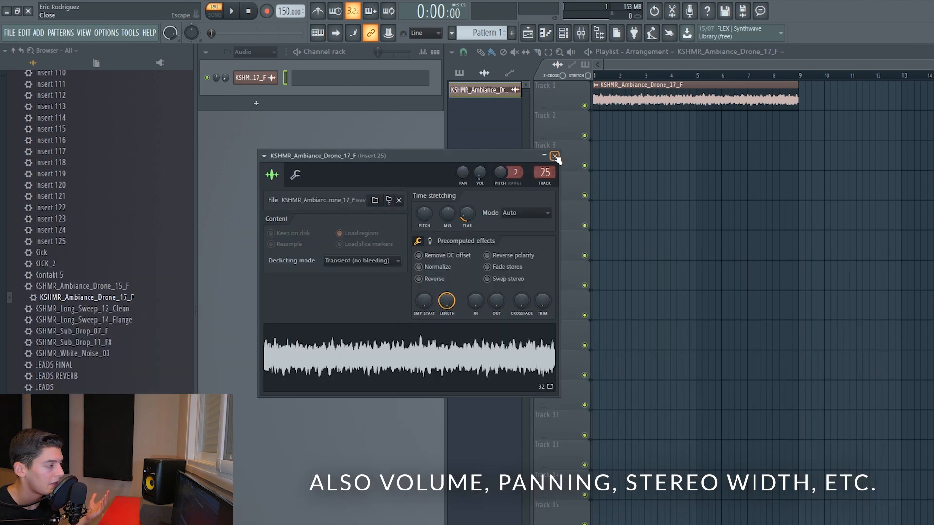
Close the ambiance drone's channel settings and filter the channel rack to Unsorted
left_click(555, 156)
left_click(253, 51)
left_click(252, 94)
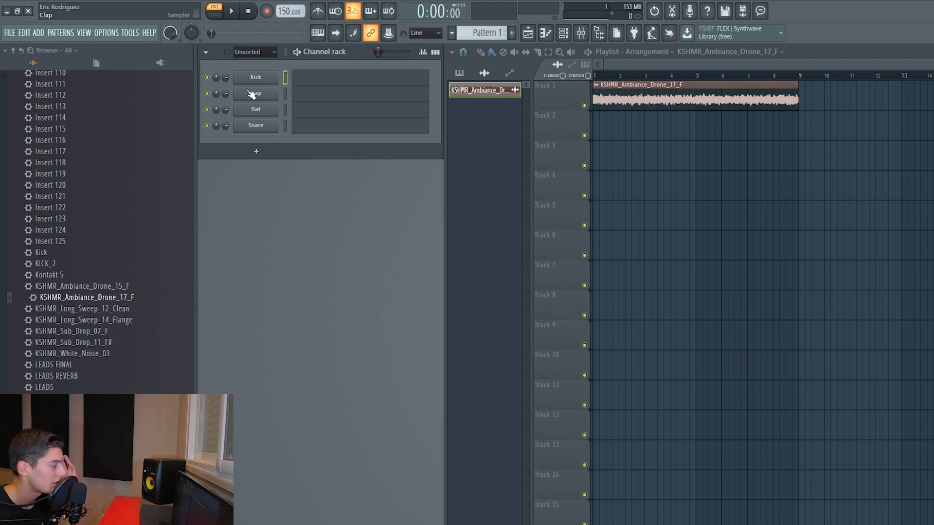
Add a Serum [64bit] channel from the Wildcrow - Evolution Unsorted channels below Snare in the channel rack
scroll(135, 240, "up", 20)
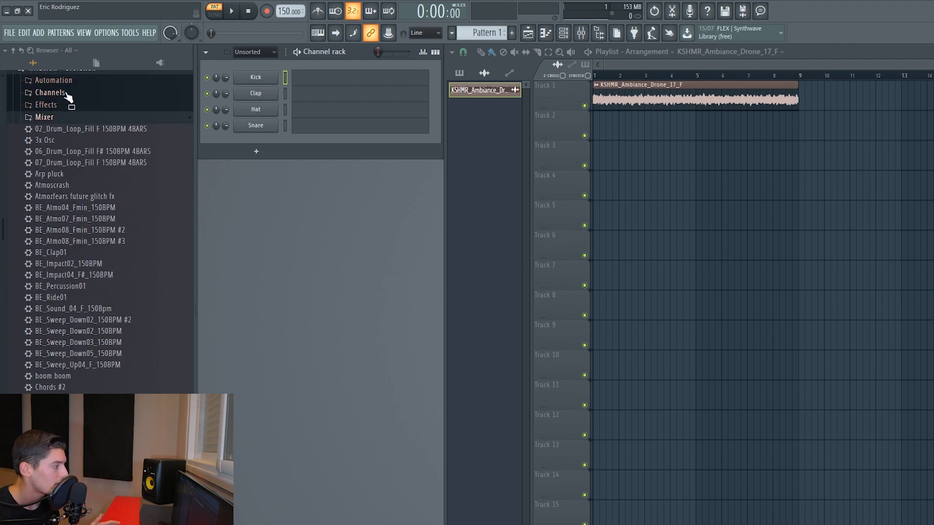
left_click(68, 98)
left_click(95, 283)
scroll(110, 281, "down", 10)
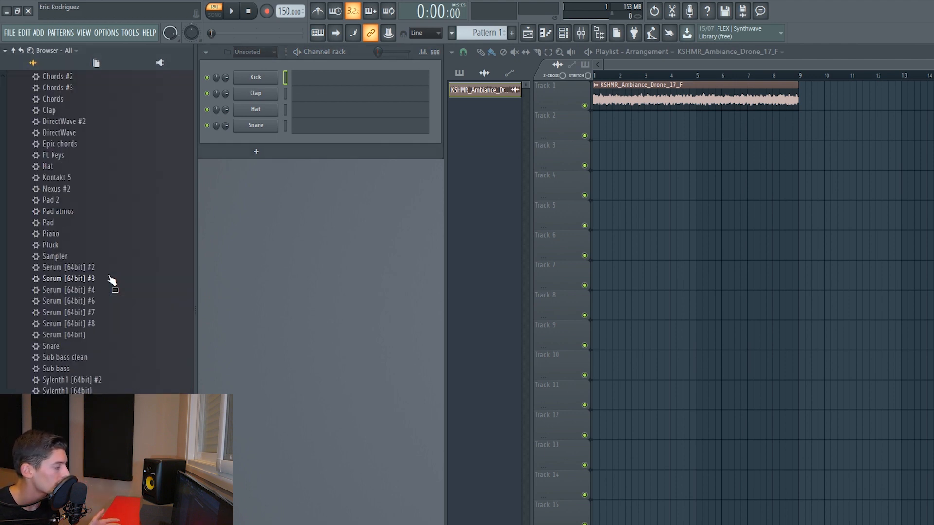
left_click_drag(95, 281, 82, 274)
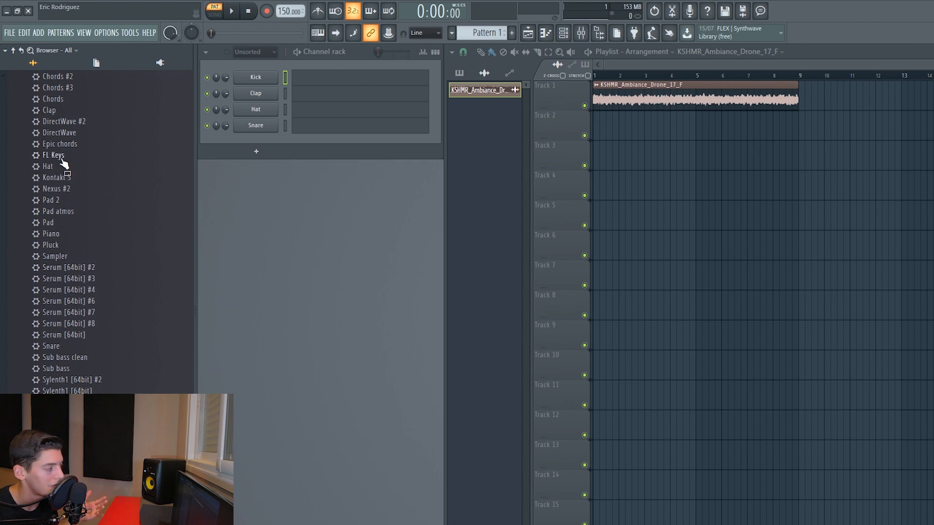
left_click_drag(67, 297, 256, 142)
left_click_drag(357, 172, 411, 152)
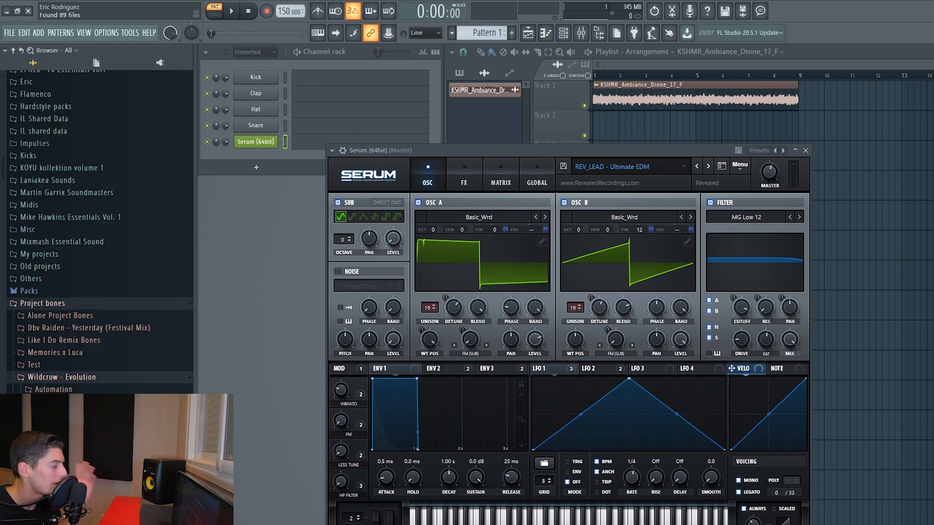
Look through the exported pattern scores of the Wildcrow - Evolution project bones
left_click(107, 435)
scroll(115, 382, "down", 6)
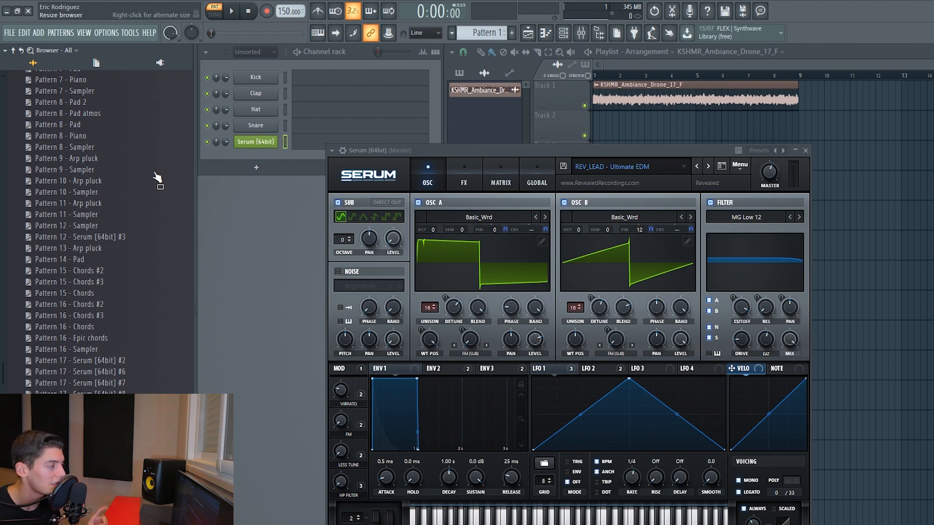
scroll(57, 274, "down", 8)
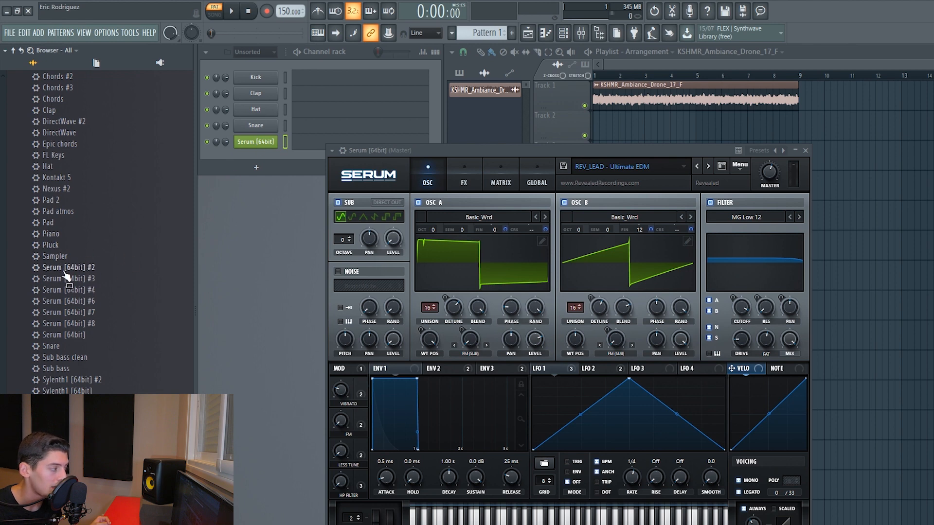
Find the Serum [64bit] presets in the Wildcrow - Evolution Mixer folder and route the Serum channel to mixer Insert 14
scroll(79, 276, "down", 15)
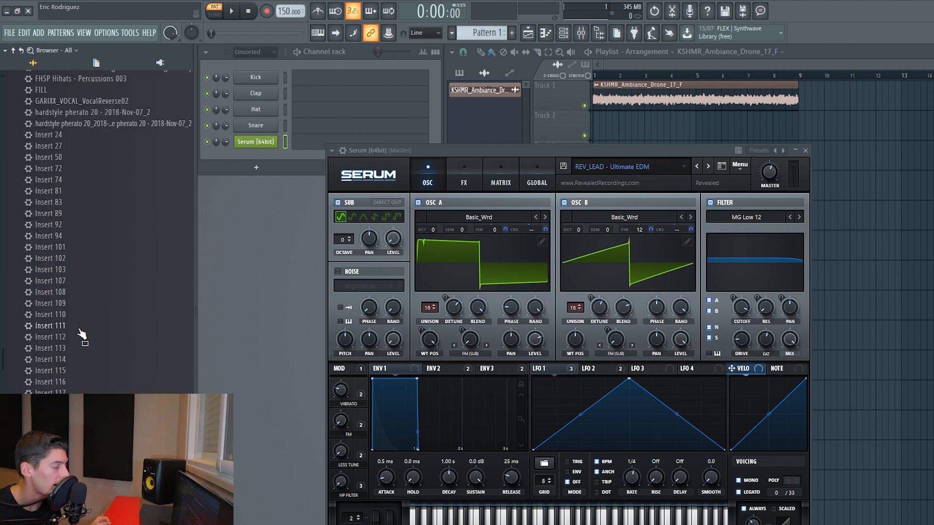
scroll(82, 333, "down", 8)
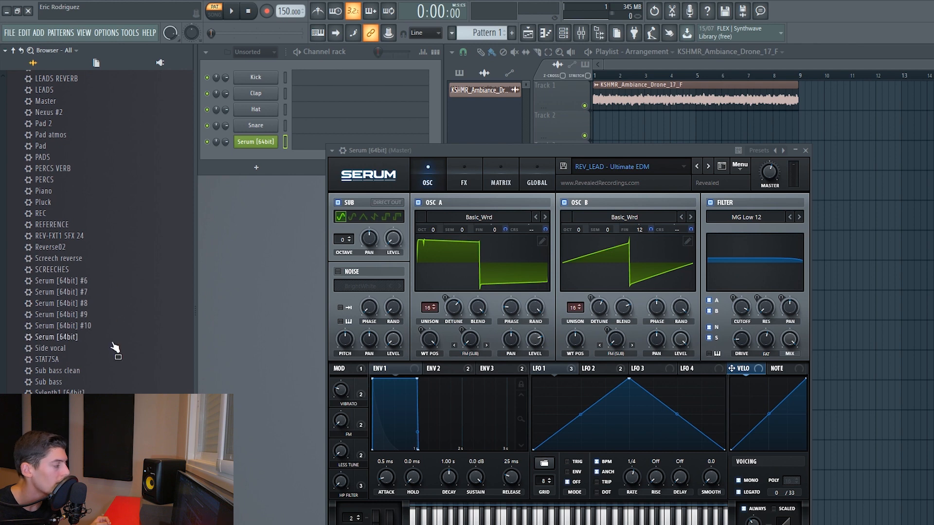
key("F9")
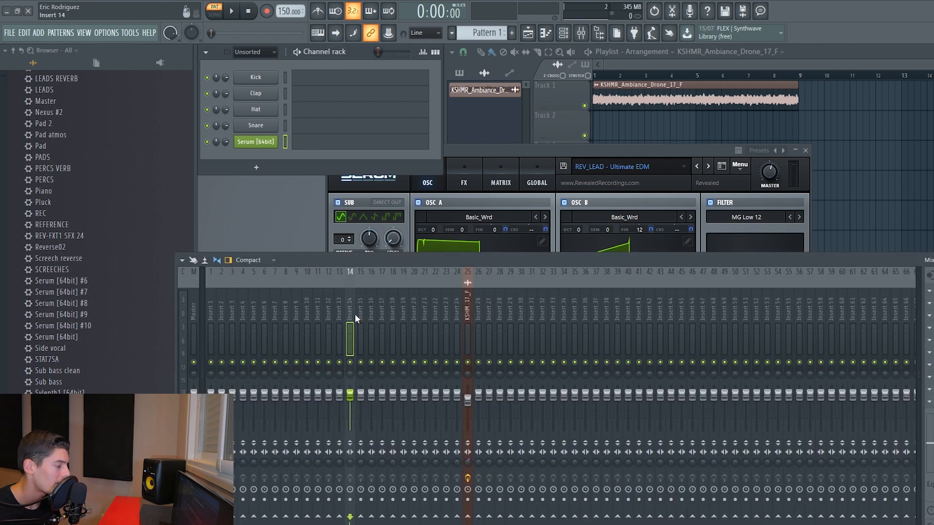
key("ctrl+l")
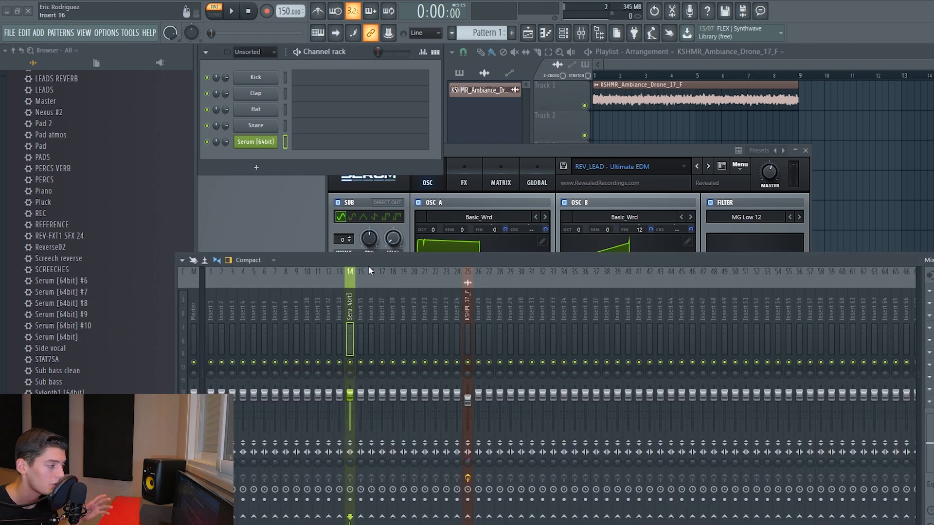
Load the Serum [64bit] #6 mixer preset onto Insert 14 and the LEADS FINAL preset onto Insert 16
left_click_drag(366, 261, 379, 263)
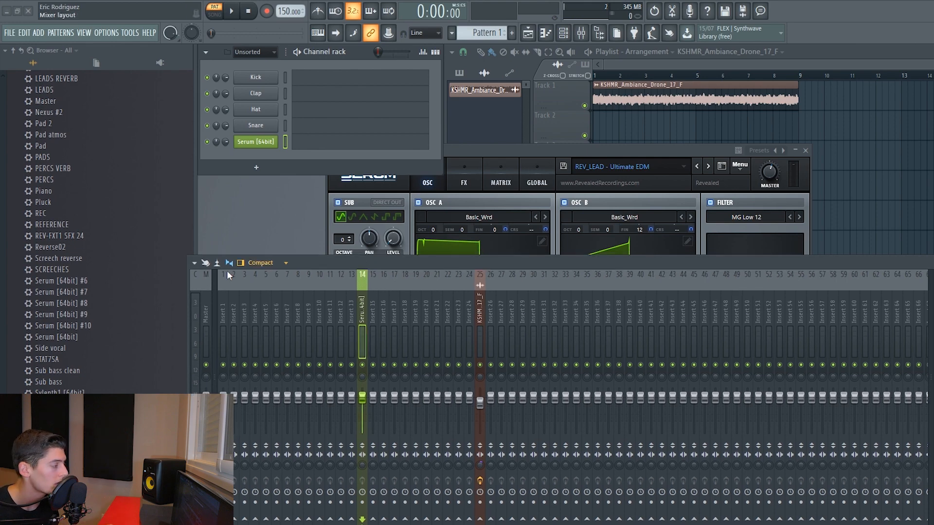
left_click_drag(58, 281, 365, 301)
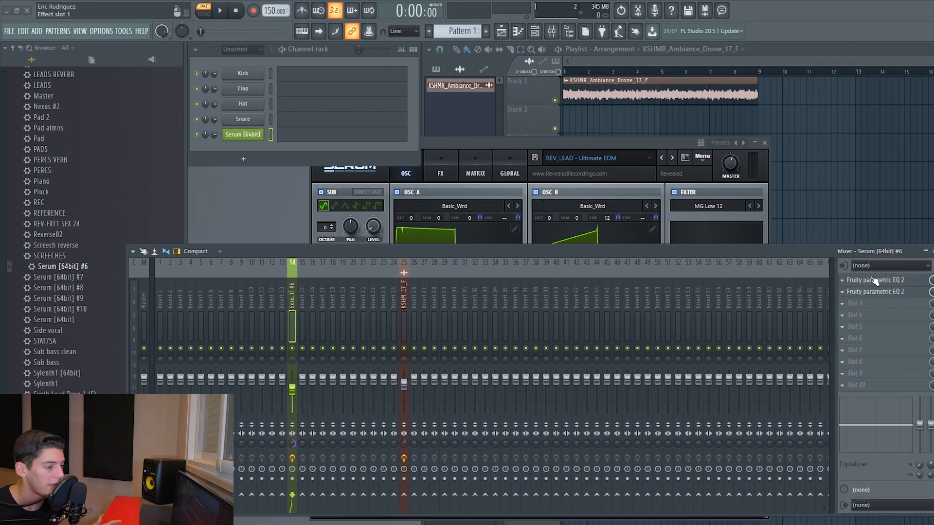
left_click_drag(53, 184, 262, 277)
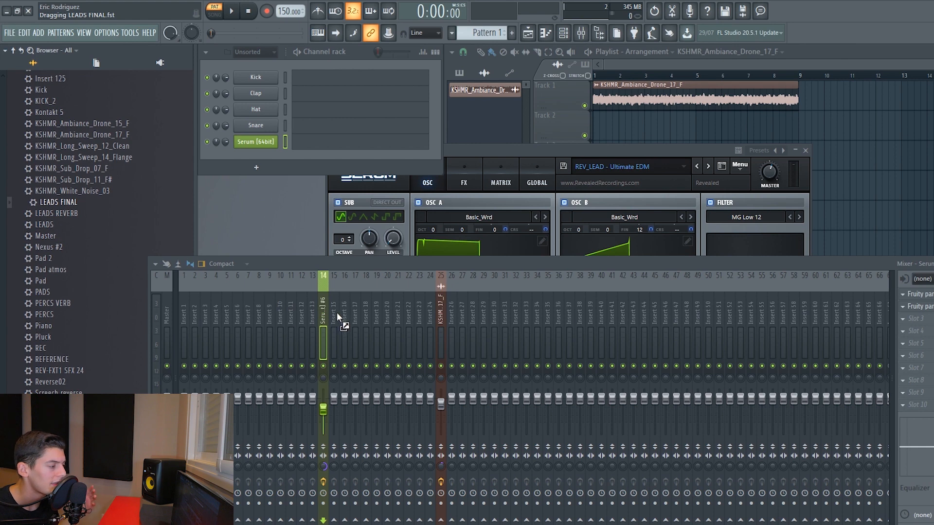
left_click_drag(342, 314, 342, 314)
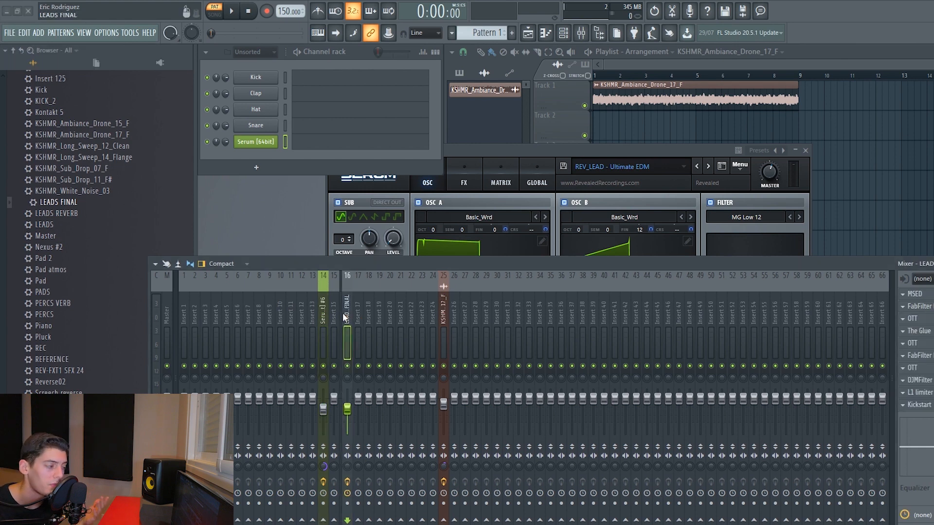
left_click_drag(351, 264, 269, 275)
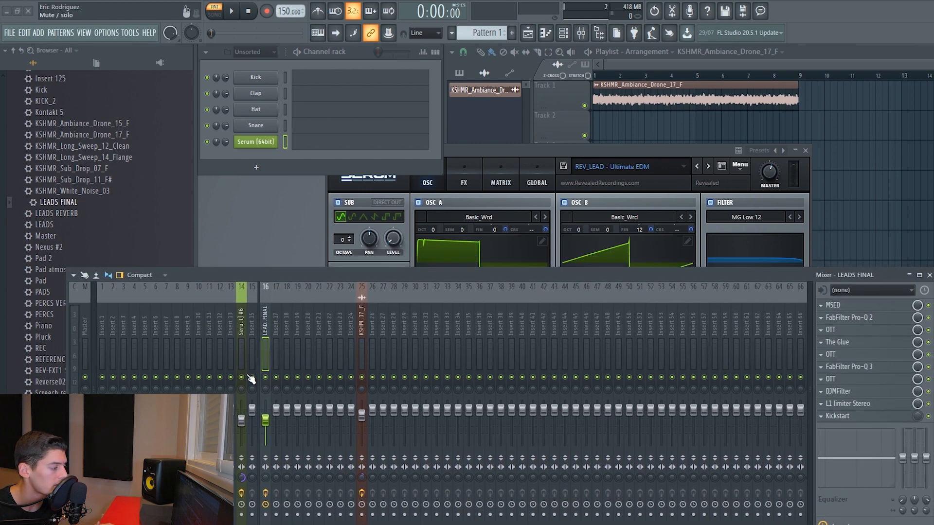
Open the DJMFilter effect on the LEADS FINAL insert, close the Serum window and turn the LP/HP filter knob towards its centre
left_click(843, 394)
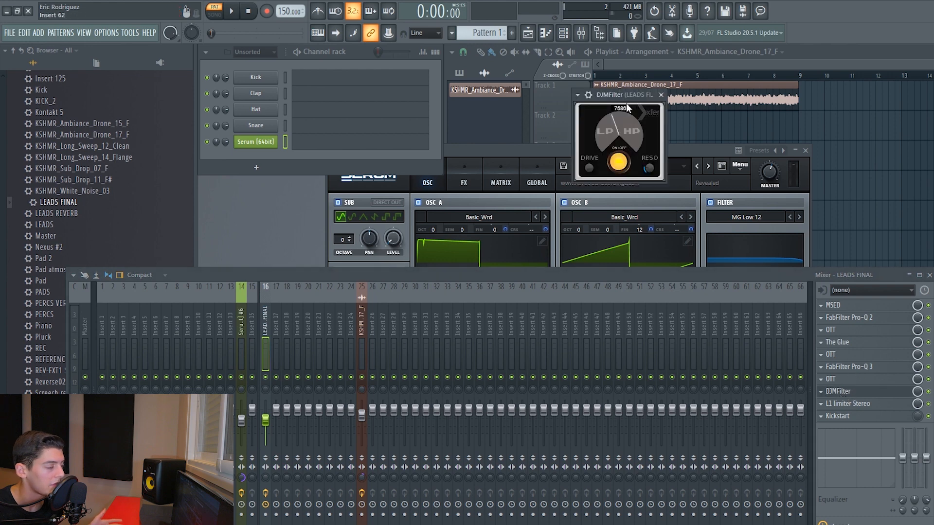
left_click(811, 152)
double_click(614, 130)
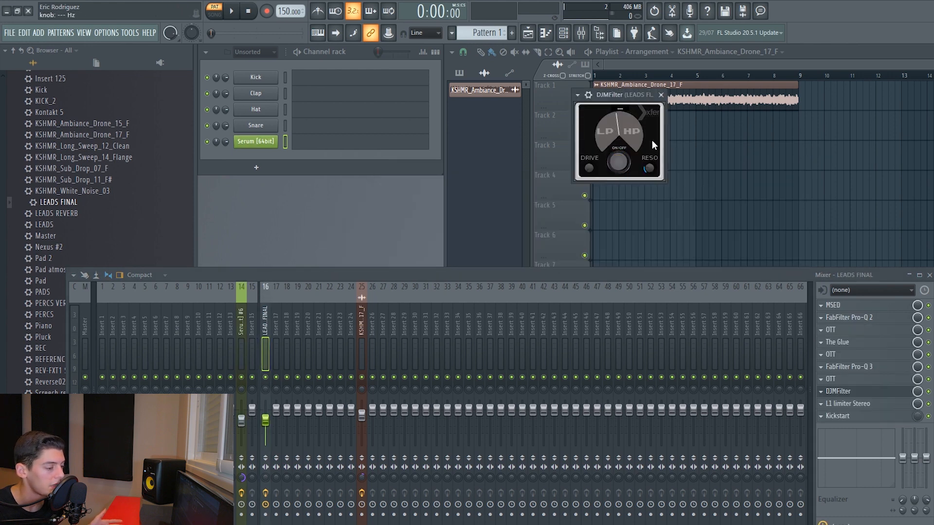
left_click_drag(618, 90, 570, 98)
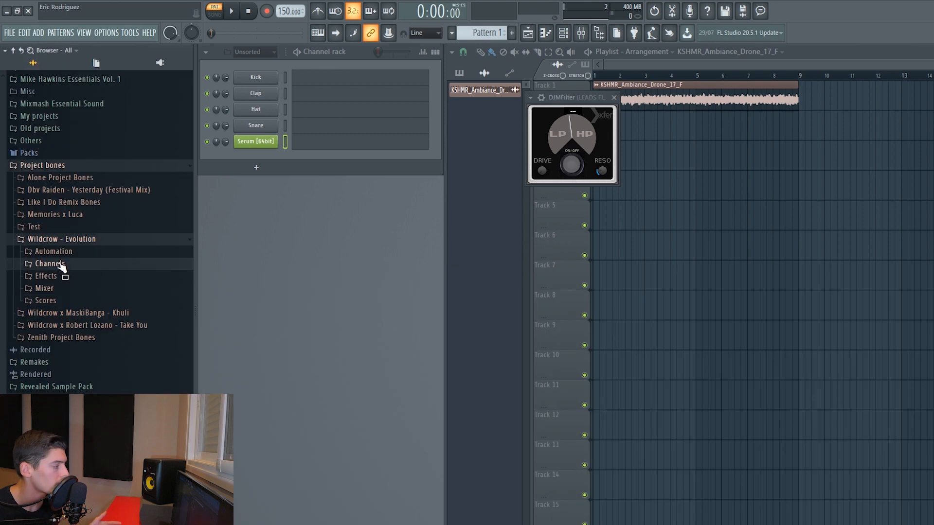
Add the DJMFilter - Leads - knob automation from the Wildcrow - Evolution Channels folder to playlist Track 4
left_click(63, 265)
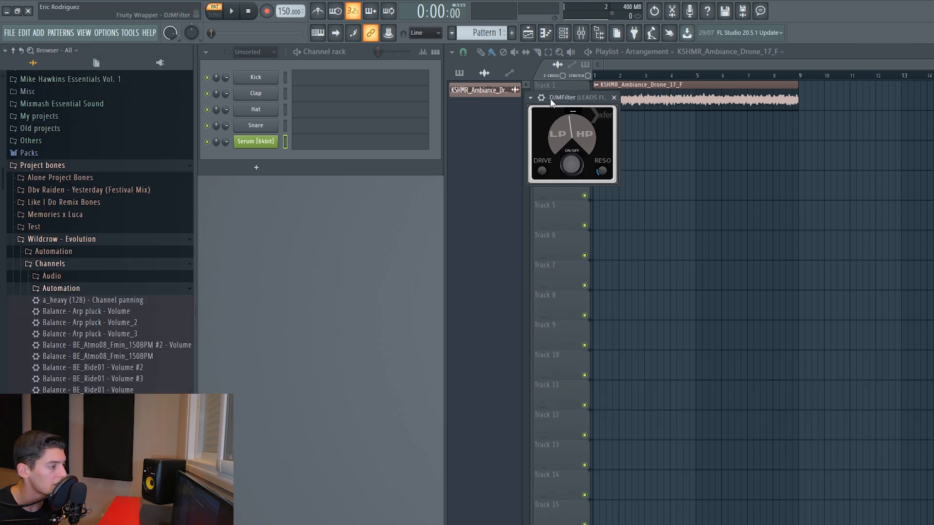
scroll(72, 341, "down", 15)
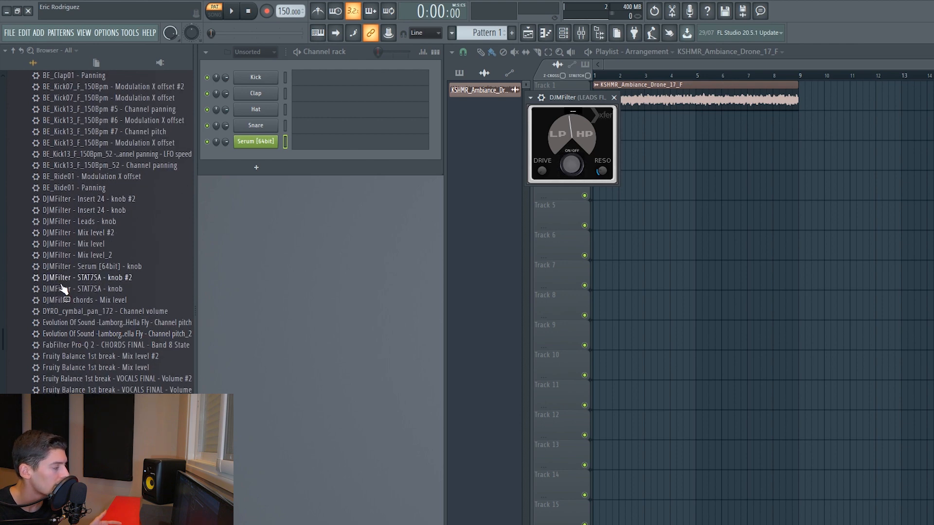
left_click_drag(58, 226, 599, 197)
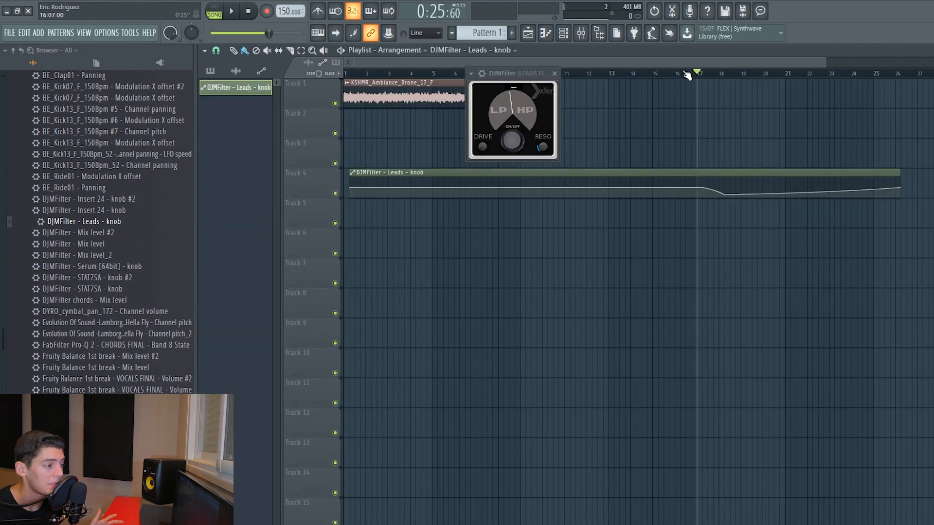
Link the DJMFilter's filter knob to the DJMFilter - Leads - knob automation clip and scrub the playhead along the clip to test it
mouse_move(699, 78)
left_mouse_down()
mouse_move(777, 77)
mouse_move(702, 83)
mouse_move(720, 77)
left_mouse_up()
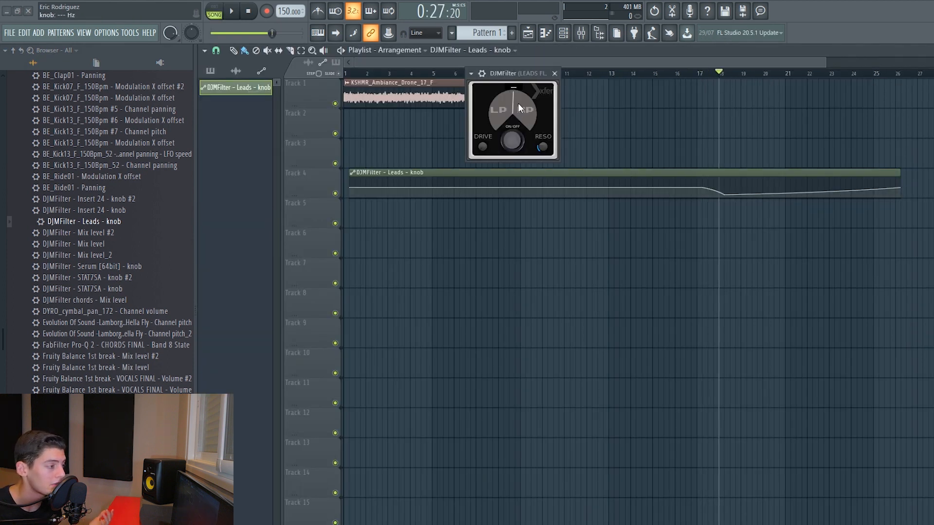
right_click(389, 44)
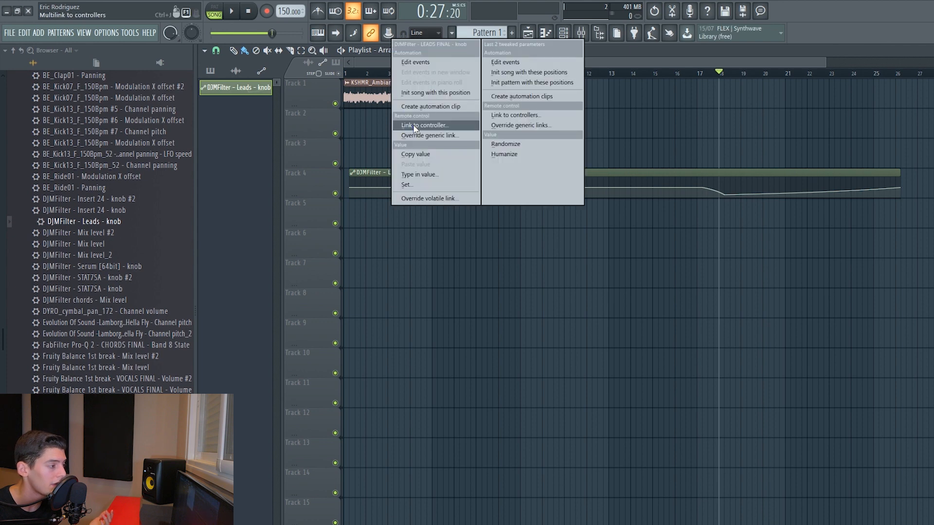
left_click(428, 125)
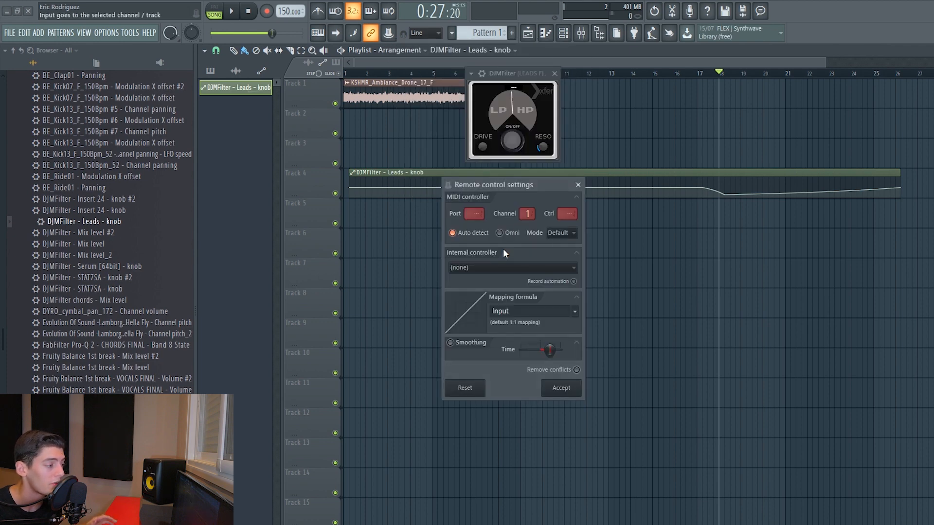
left_click(500, 267)
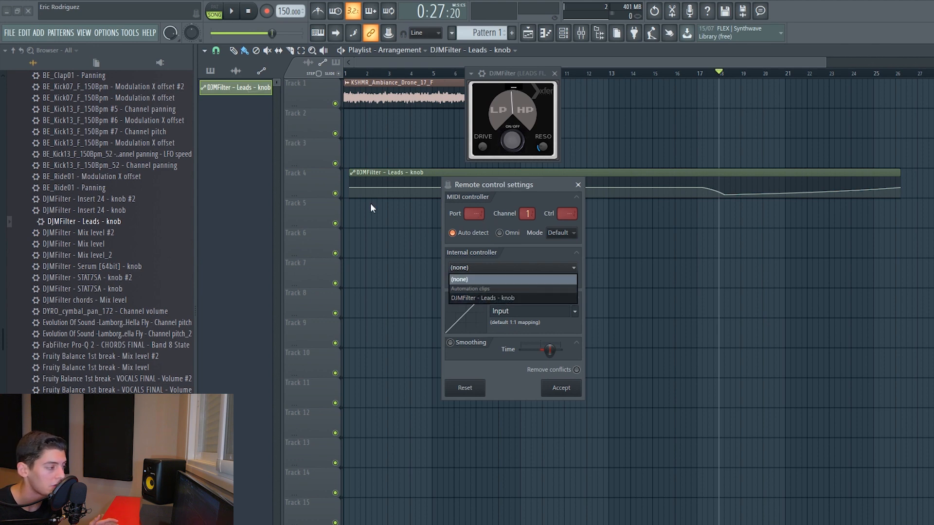
left_click(489, 297)
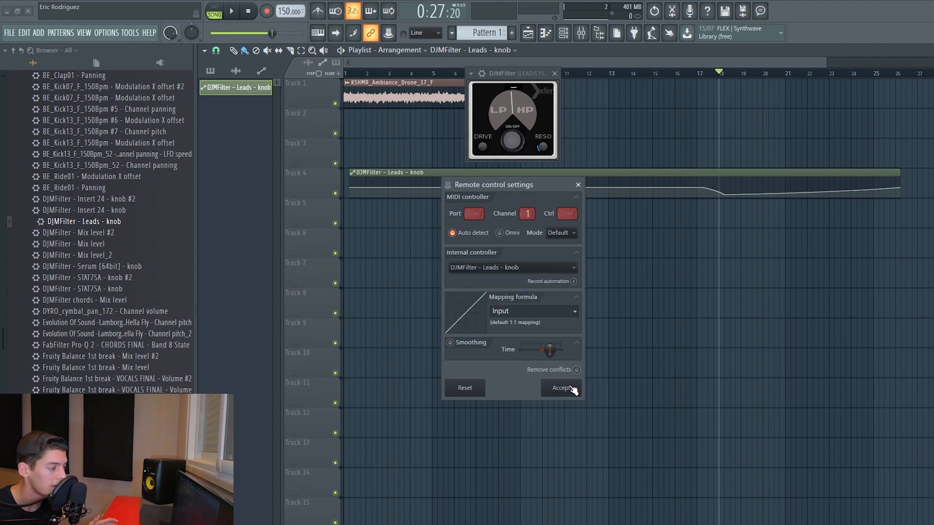
left_click(561, 388)
left_click_drag(727, 76, 835, 75)
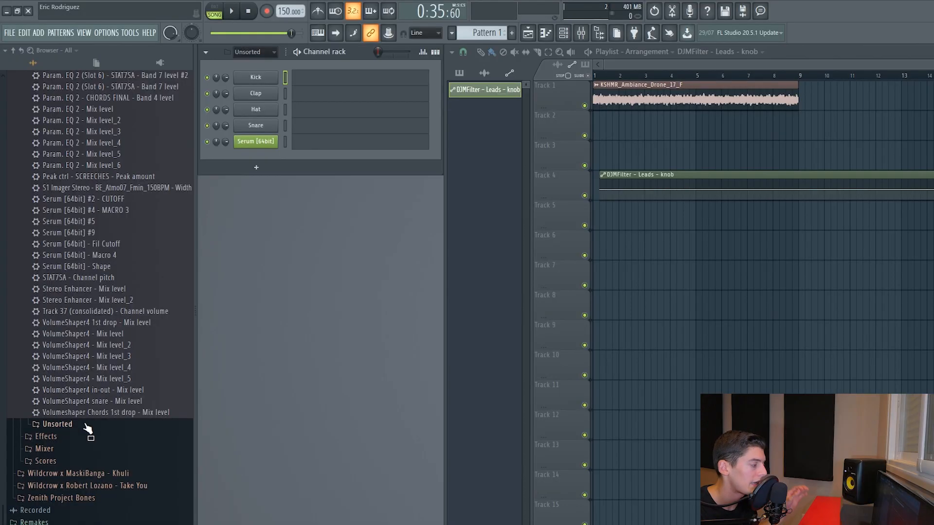
Load the Pattern 18 - Serum [64bit] #2 score from Wildcrow - Evolution onto the Serum [64bit] channel and play it in pattern mode
scroll(61, 452, "down", 2)
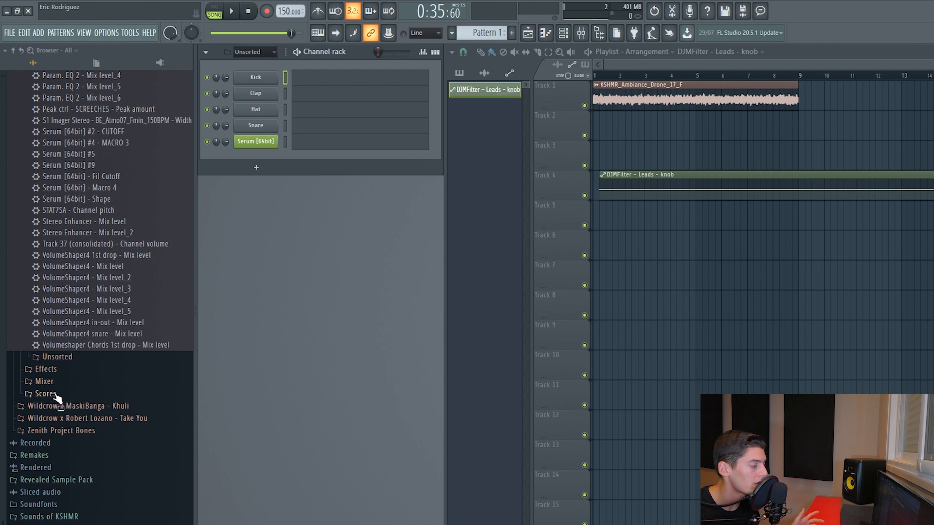
left_click(53, 395)
scroll(54, 395, "down", 6)
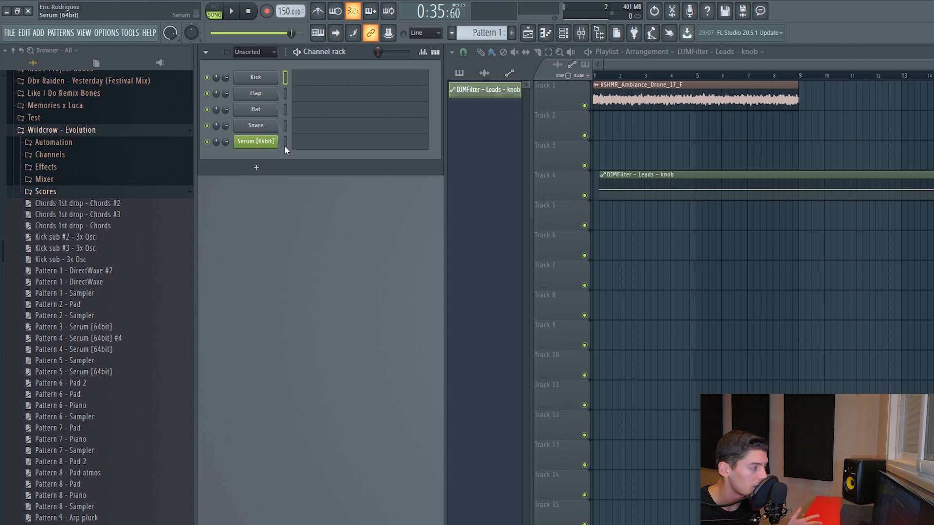
scroll(117, 267, "down", 12)
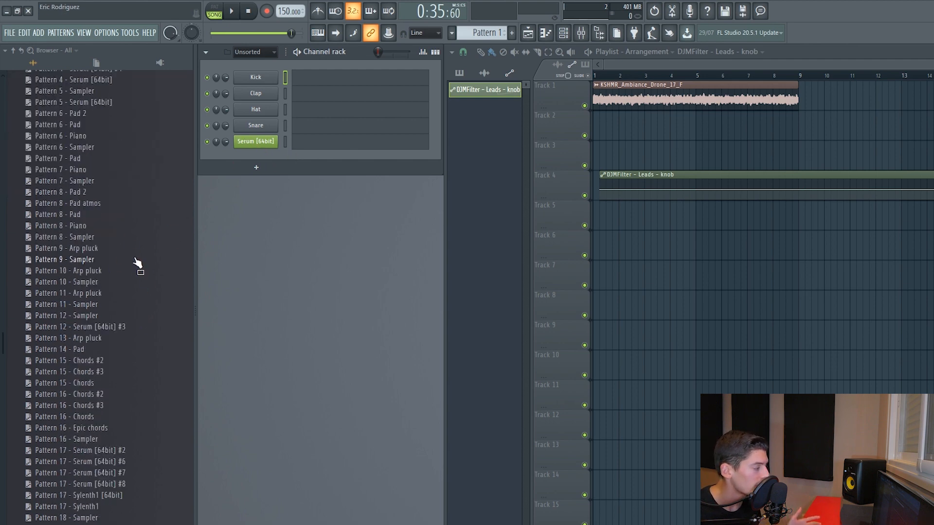
scroll(135, 259, "down", 2)
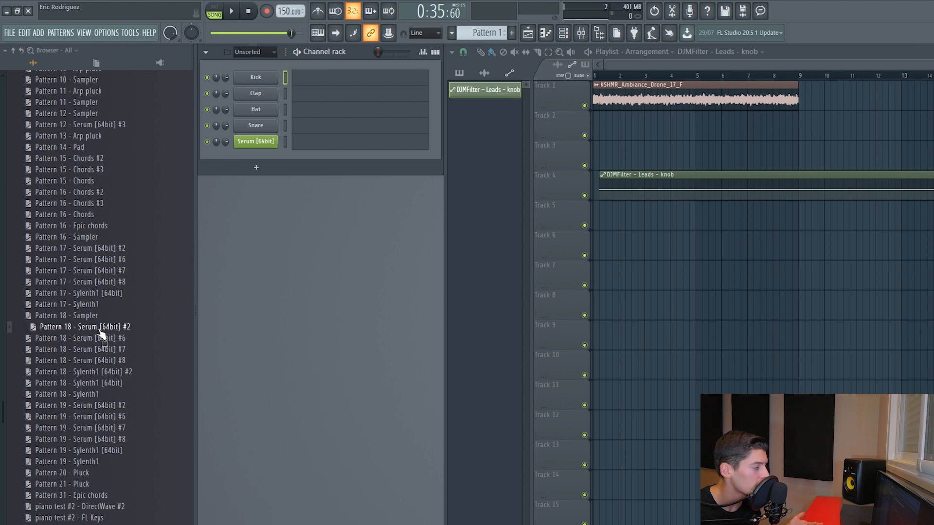
left_click_drag(99, 328, 253, 145)
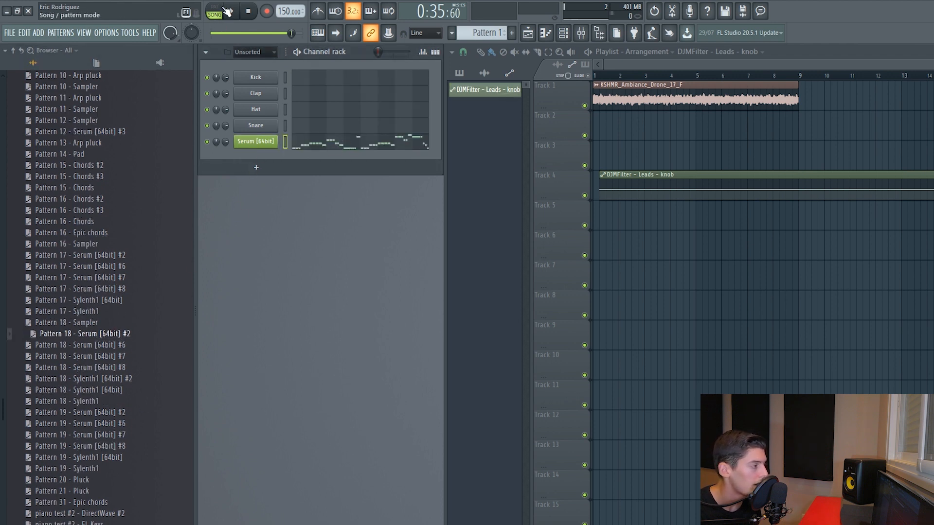
key("space")
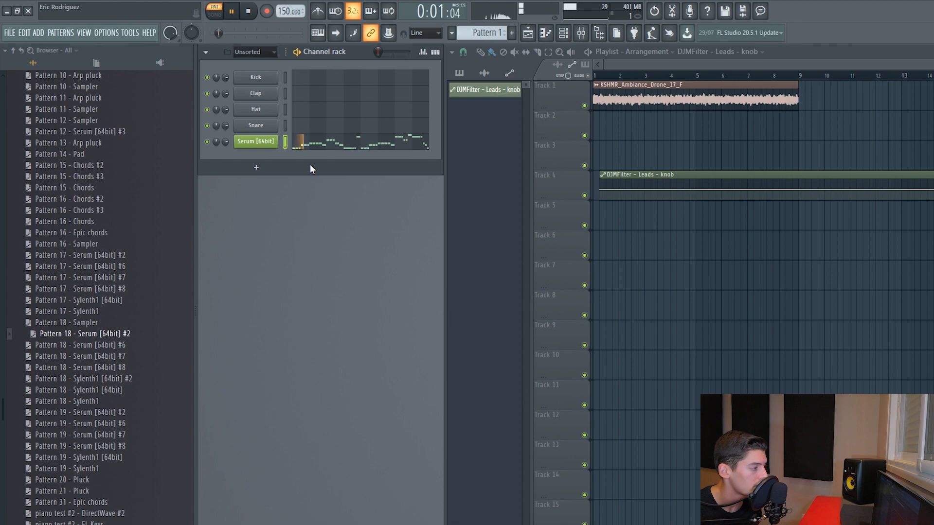